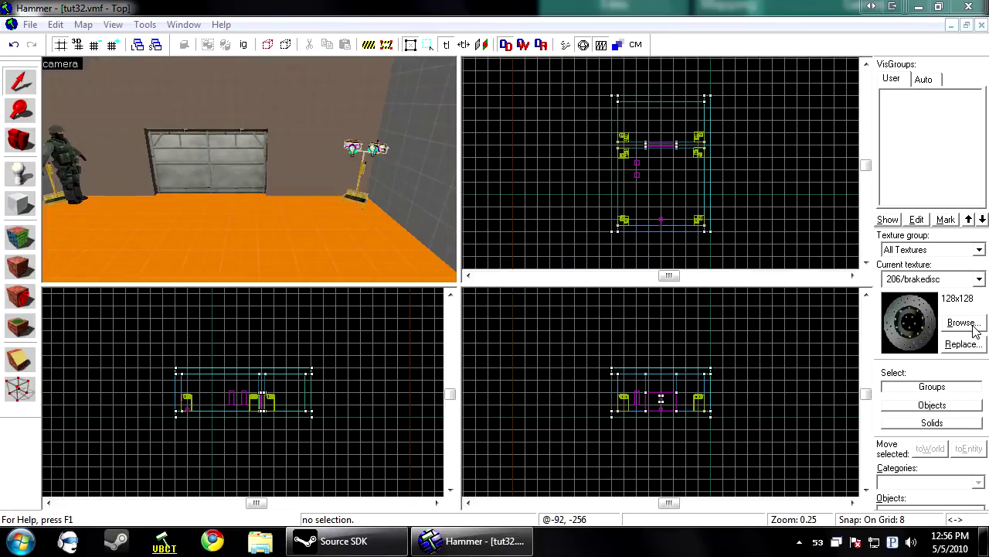
Step: Pick the tools/toolstrigger texture and create a block 160 wide, 128 long and 96 high enclosing the garage door
{"action": "left_click", "coordinate": [975, 327]}
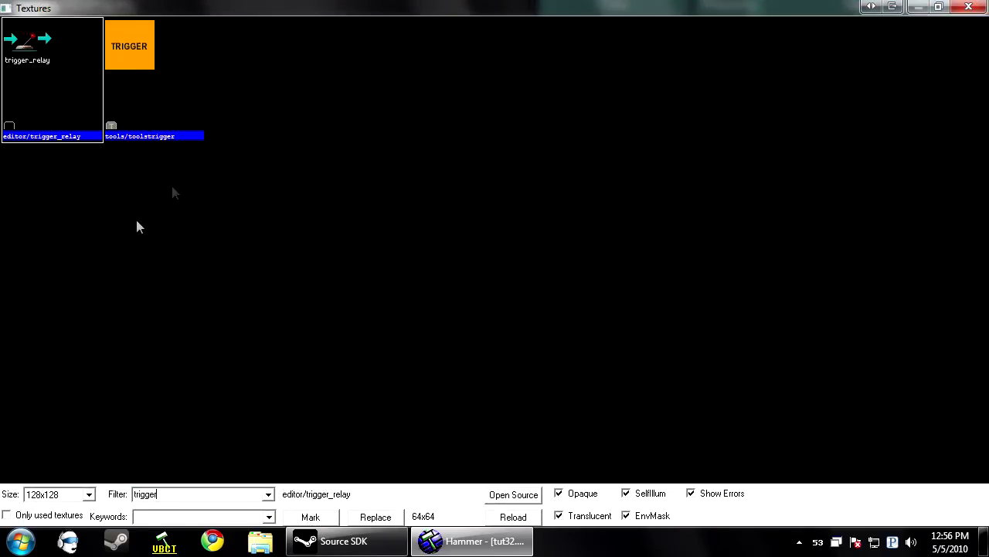
{"action": "double_click", "coordinate": [137, 28]}
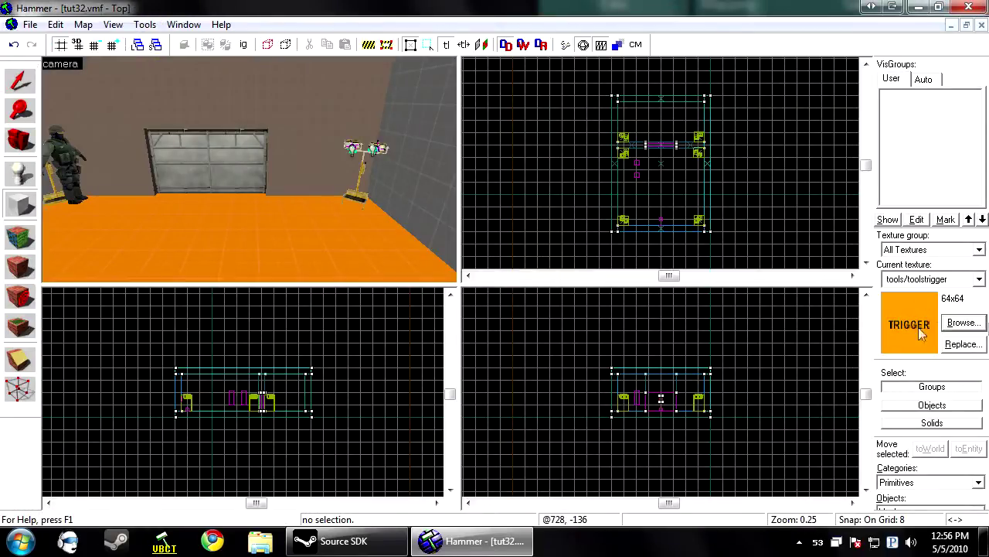
{"action": "scroll", "coordinate": [667, 132], "scroll_direction": "up", "scroll_amount": 5}
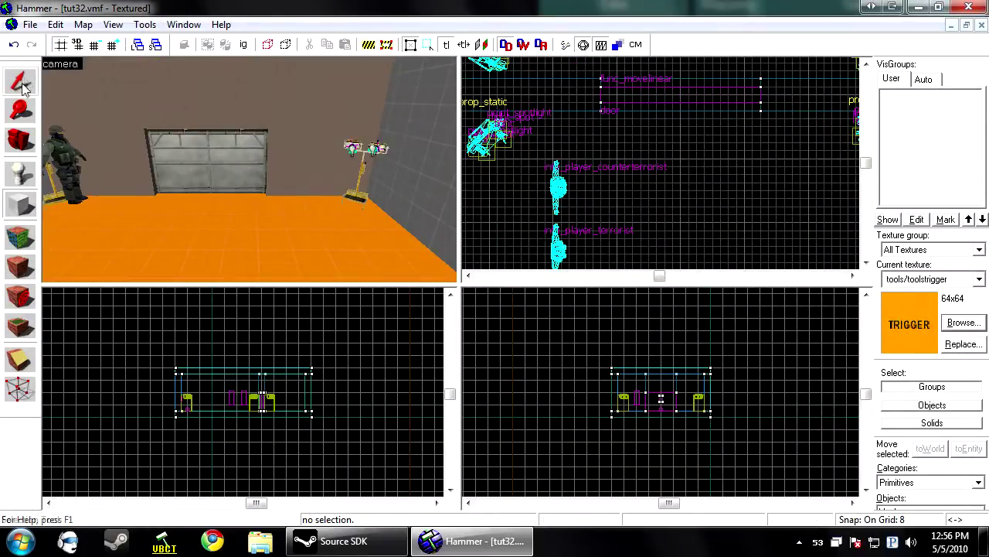
{"action": "left_click", "coordinate": [153, 164]}
{"action": "left_click", "coordinate": [29, 203]}
{"action": "scroll", "coordinate": [556, 187], "scroll_direction": "down", "scroll_amount": 6}
{"action": "scroll", "coordinate": [581, 178], "scroll_direction": "up", "scroll_amount": 8}
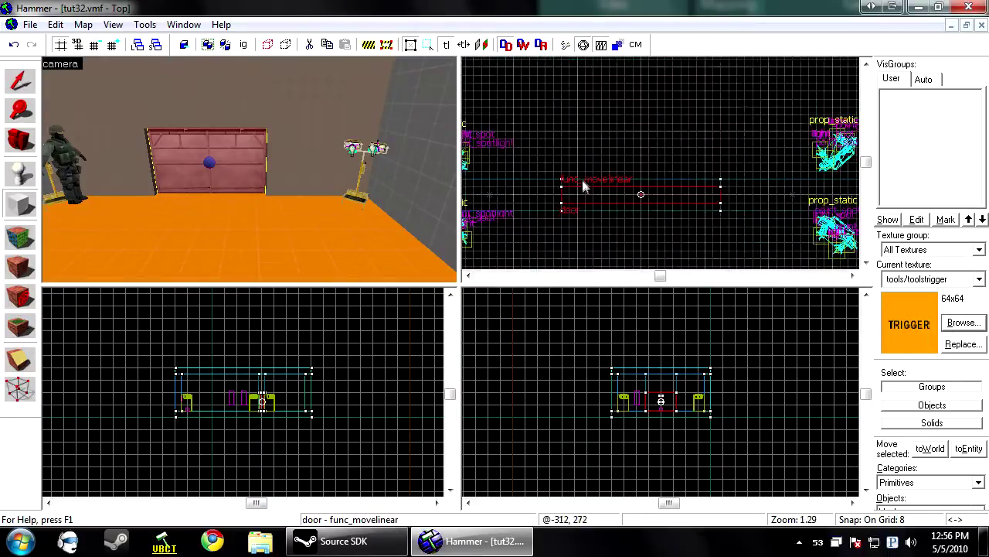
{"action": "left_click_drag", "start_coordinate": [555, 122], "coordinate": [753, 223]}
{"action": "scroll", "coordinate": [695, 213], "scroll_direction": "down", "scroll_amount": 2}
{"action": "key", "text": "Return"}
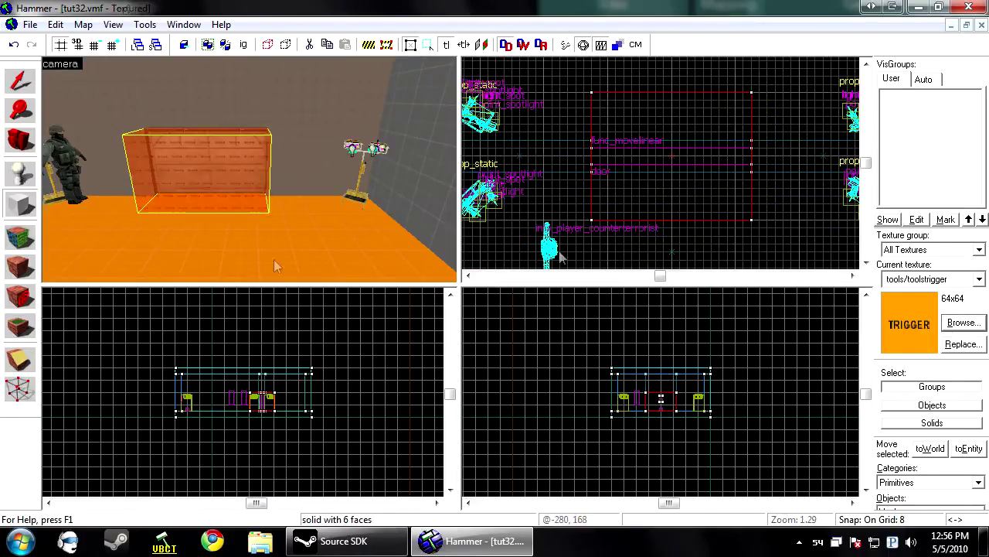
Step: Tie the trigger block to a trigger_multiple entity, apply it and close its properties
{"action": "key", "text": "ctrl+t"}
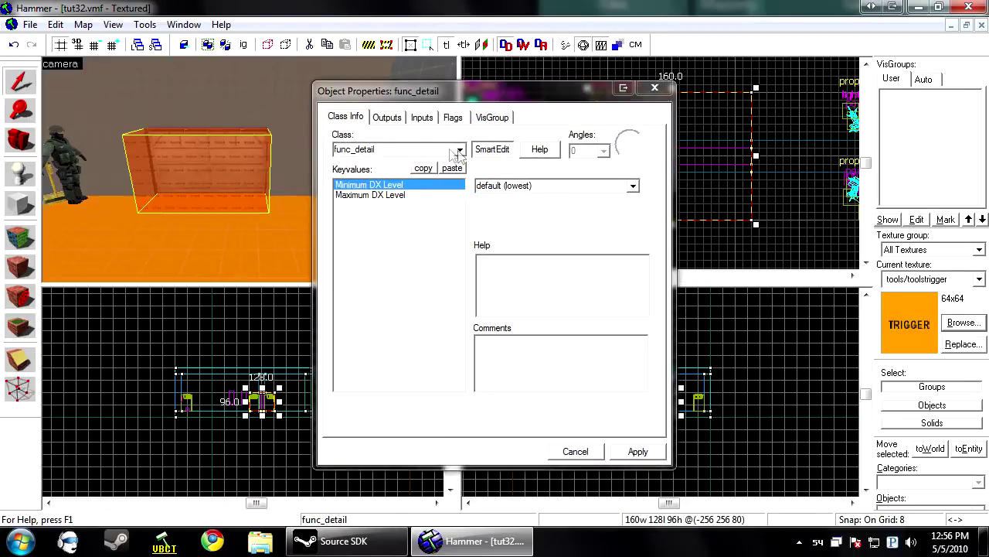
{"action": "left_click", "coordinate": [420, 149]}
{"action": "type", "text": "trig"}
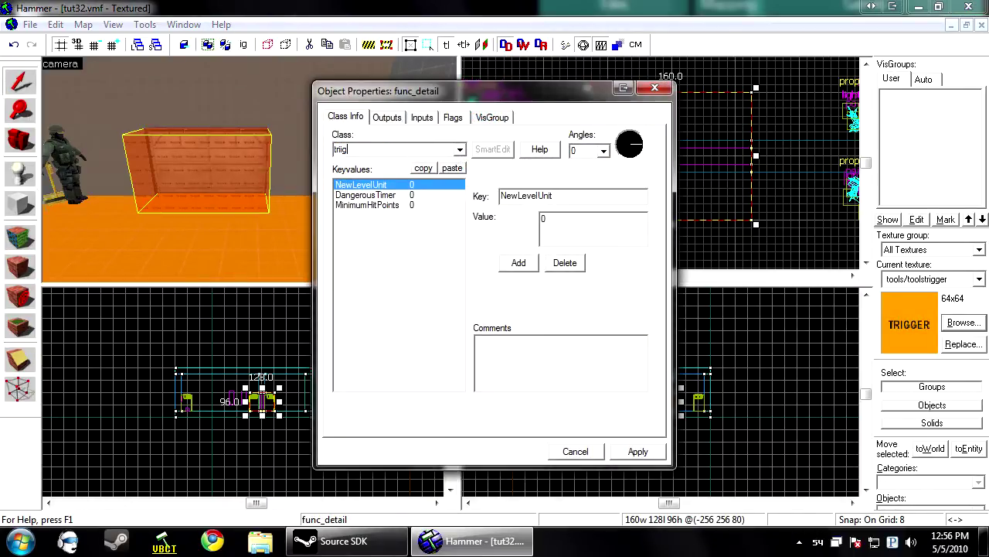
{"action": "type", "text": "ger"}
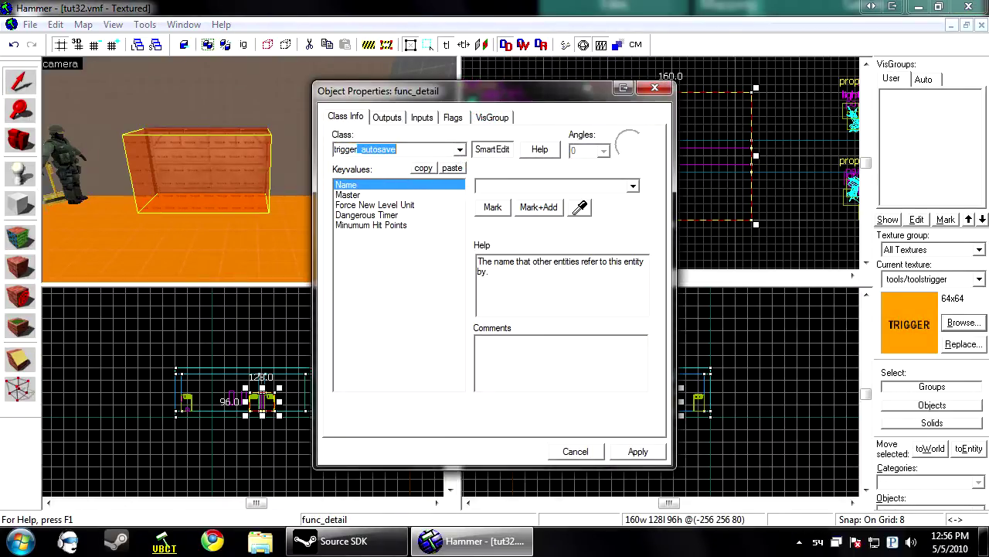
{"action": "type", "text": "_multipl"}
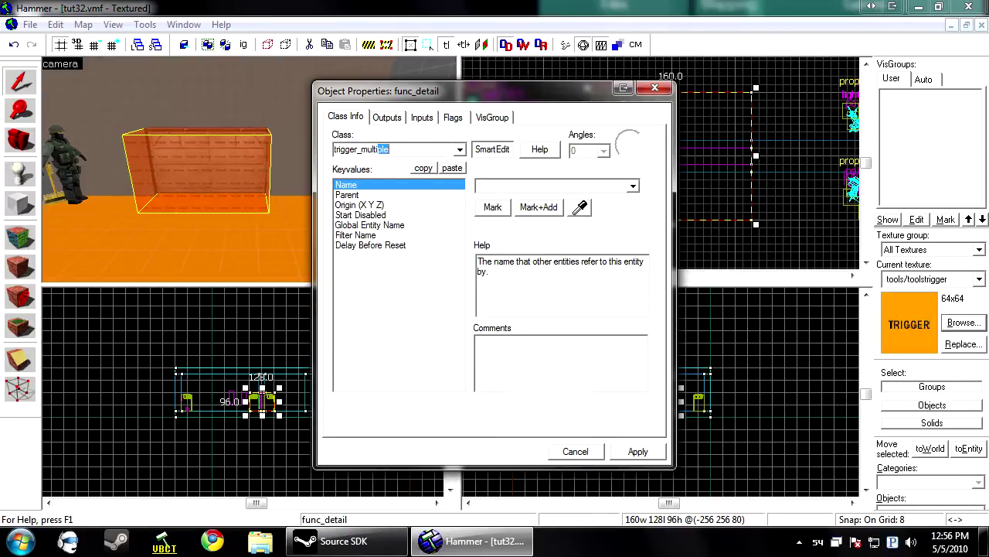
{"action": "left_click", "coordinate": [634, 456]}
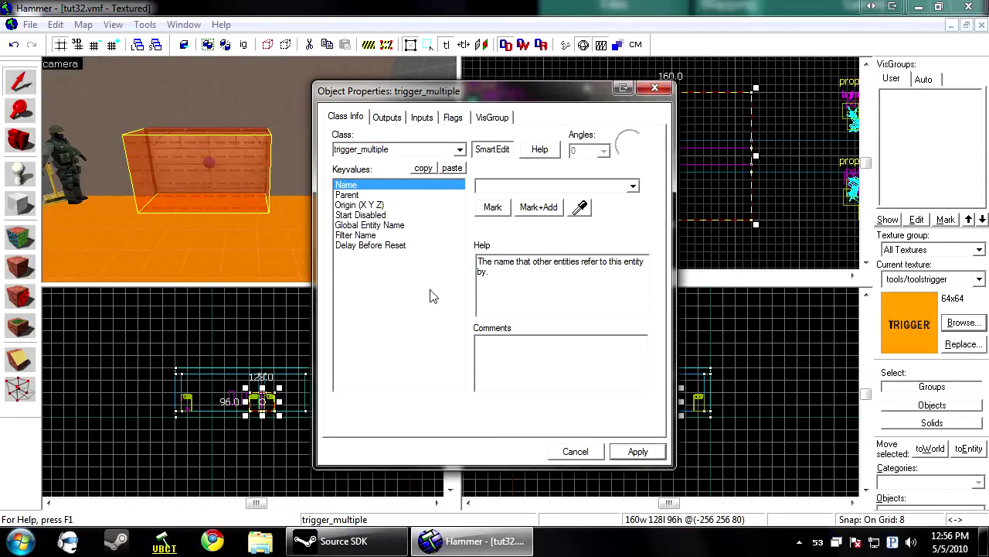
{"action": "left_click", "coordinate": [401, 237]}
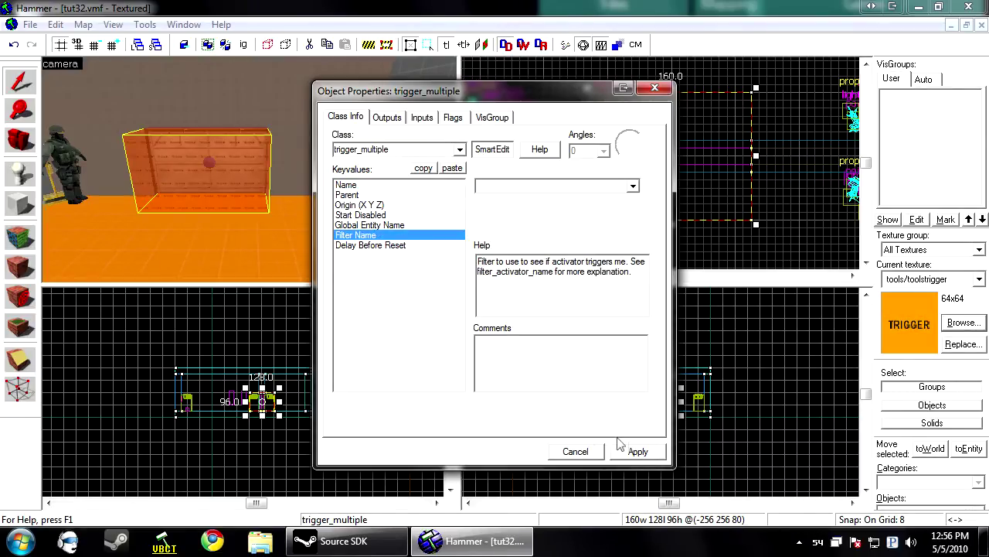
{"action": "left_click", "coordinate": [638, 452]}
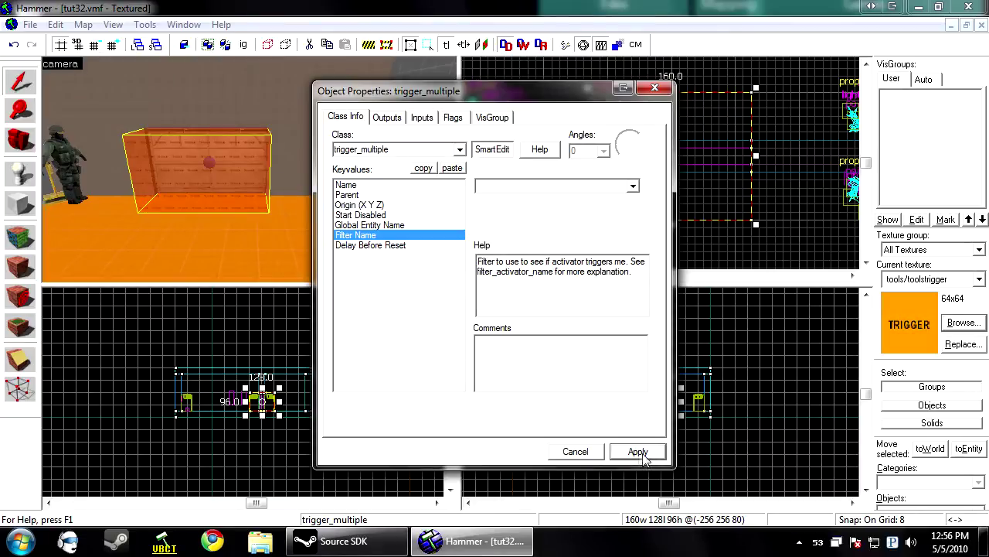
{"action": "left_click", "coordinate": [575, 451]}
Step: Place a point entity on the floor in front of the trigger block and open its properties
{"action": "left_click", "coordinate": [20, 172]}
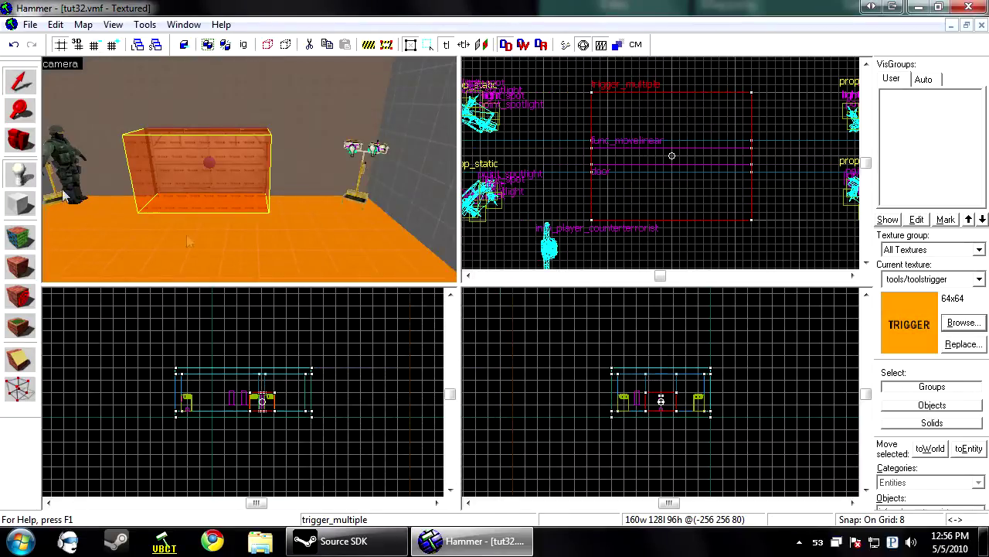
{"action": "left_click", "coordinate": [215, 246]}
{"action": "key", "text": "alt+Return"}
{"action": "left_click_drag", "start_coordinate": [426, 152], "coordinate": [263, 218]}
{"action": "left_click", "coordinate": [20, 174]}
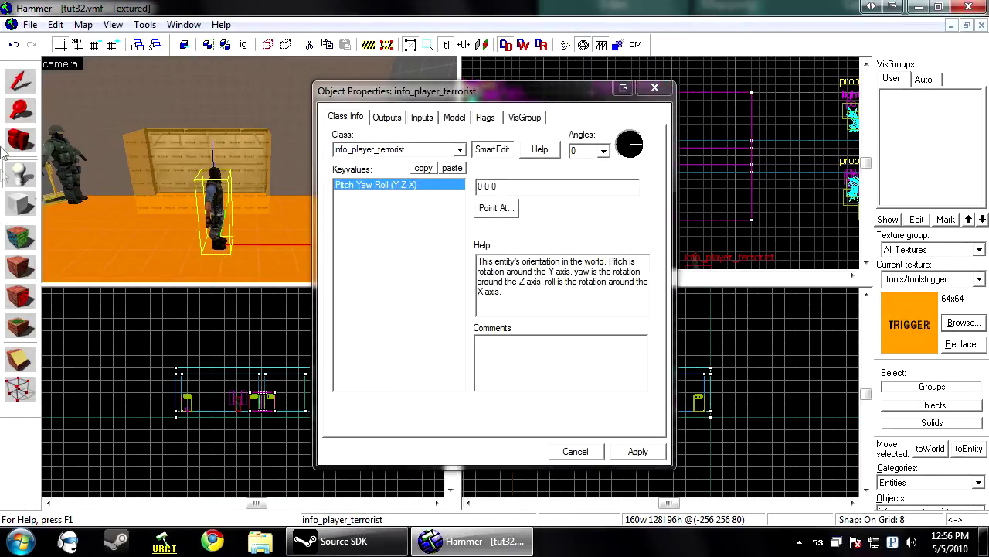
Step: Change the placed entity's class to filter_activator_team and apply the change
{"action": "left_click", "coordinate": [433, 148]}
{"action": "type", "text": "filer"}
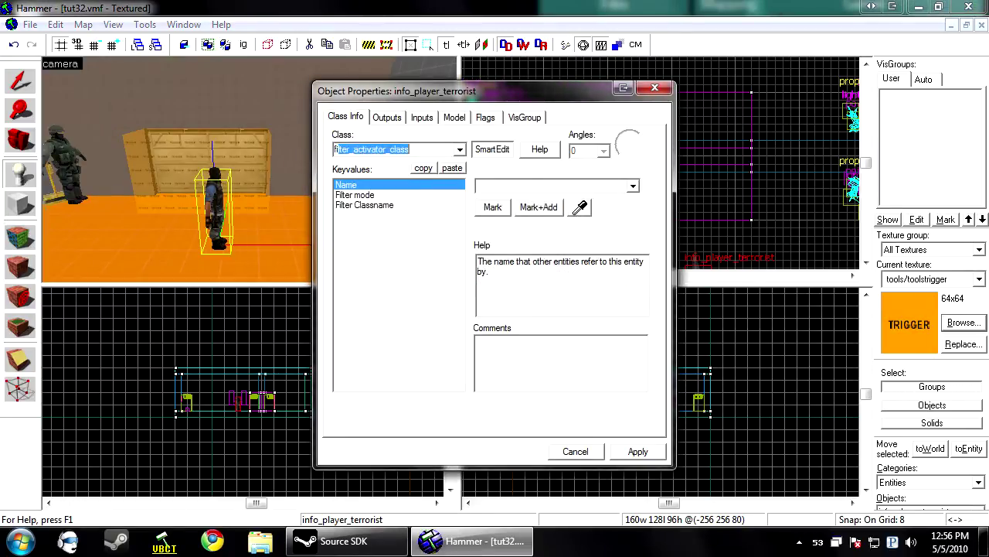
{"action": "key", "text": "BackSpace"}
{"action": "type", "text": "te"}
{"action": "left_click", "coordinate": [460, 151]}
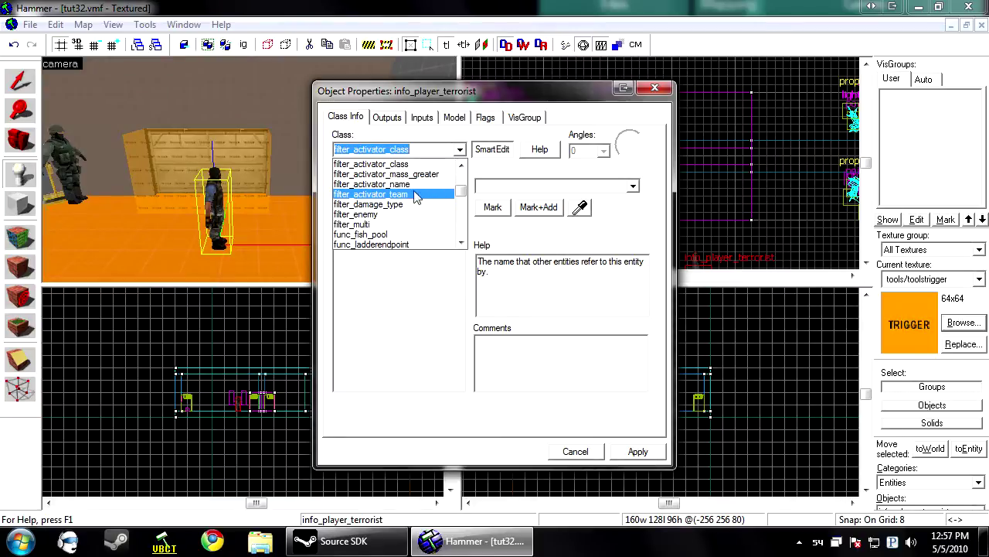
{"action": "left_click", "coordinate": [376, 196]}
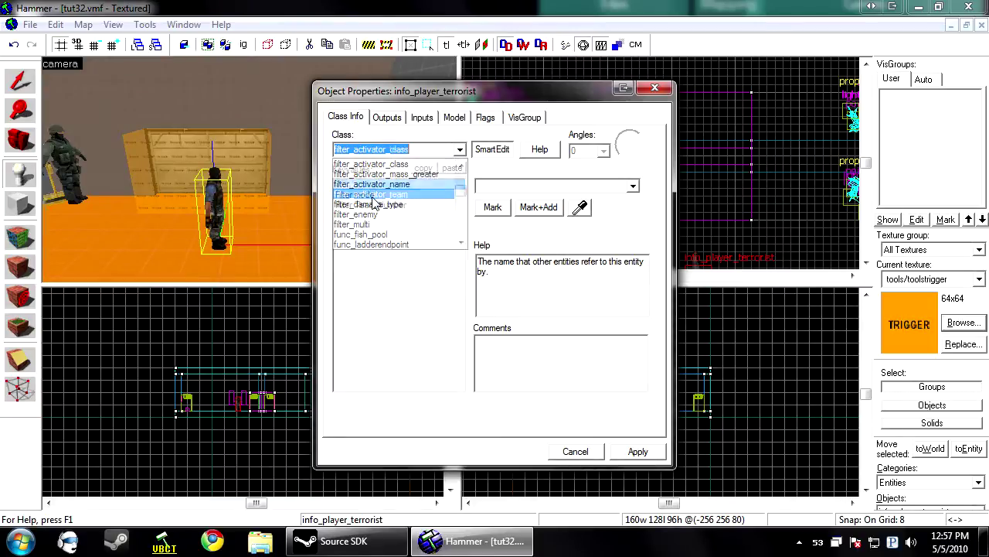
{"action": "left_click", "coordinate": [619, 456]}
{"action": "left_click", "coordinate": [595, 454]}
{"action": "key", "text": "Delete"}
{"action": "left_click", "coordinate": [214, 216]}
Step: Move the filter_activator_team entity to the trigger block's front corner in the top view
{"action": "scroll", "coordinate": [688, 174], "scroll_direction": "down", "scroll_amount": 4}
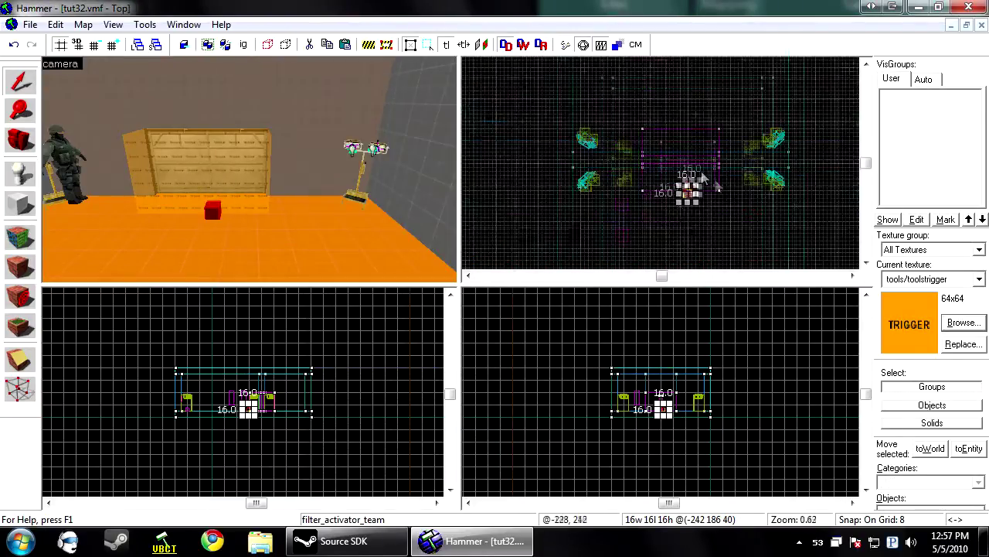
{"action": "scroll", "coordinate": [705, 189], "scroll_direction": "up", "scroll_amount": 6}
{"action": "scroll", "coordinate": [750, 173], "scroll_direction": "up", "scroll_amount": 1}
{"action": "left_click_drag", "start_coordinate": [657, 159], "coordinate": [717, 152]}
Step: Set the filter_activator_team entity's Filter Team Number to Terrorist
{"action": "scroll", "coordinate": [734, 162], "scroll_direction": "up", "scroll_amount": 4}
{"action": "double_click", "coordinate": [718, 153]}
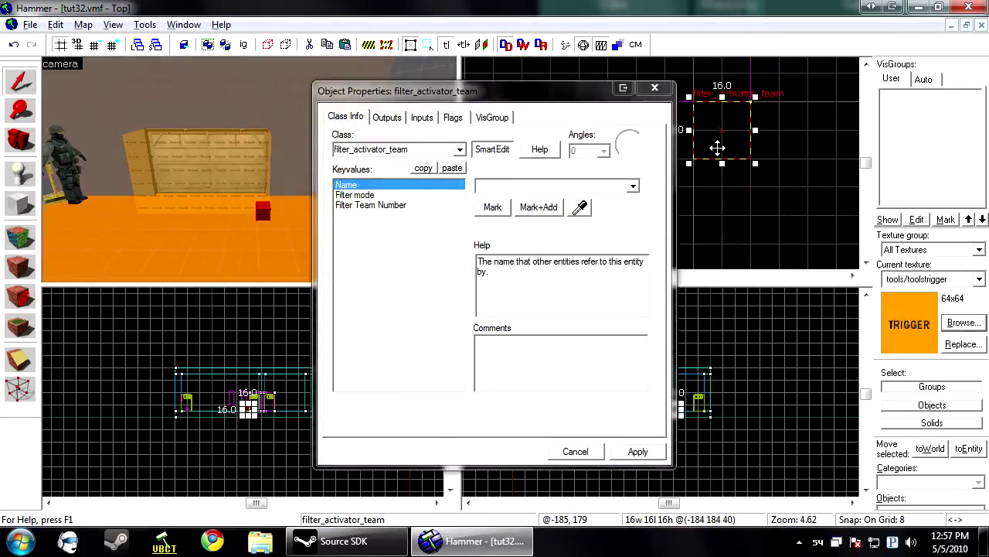
{"action": "left_click", "coordinate": [377, 196]}
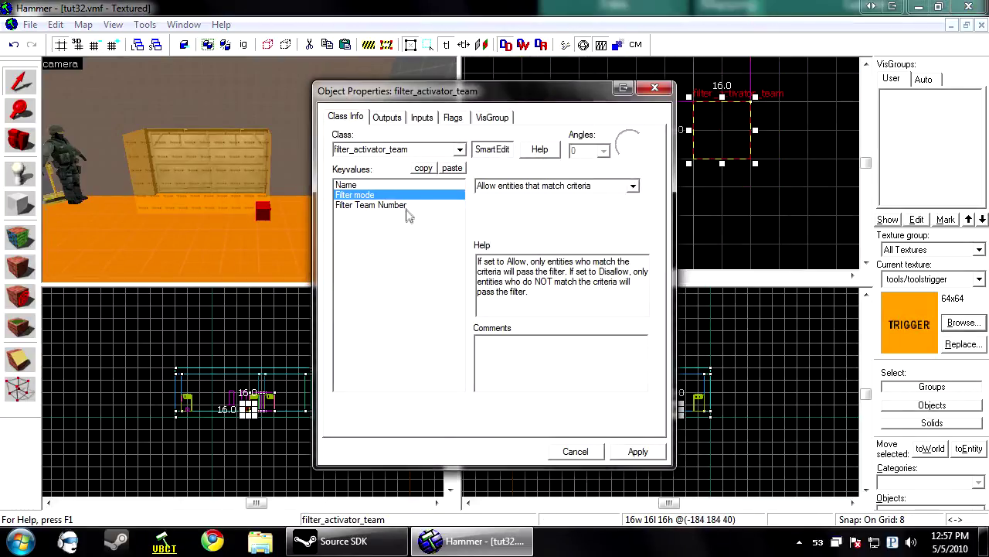
{"action": "left_click", "coordinate": [633, 186]}
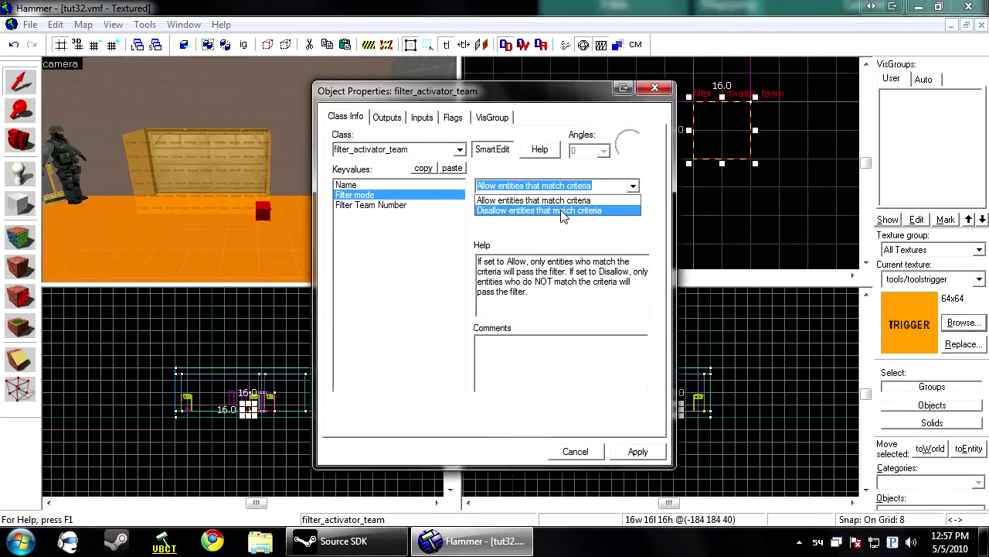
{"action": "left_click", "coordinate": [396, 207]}
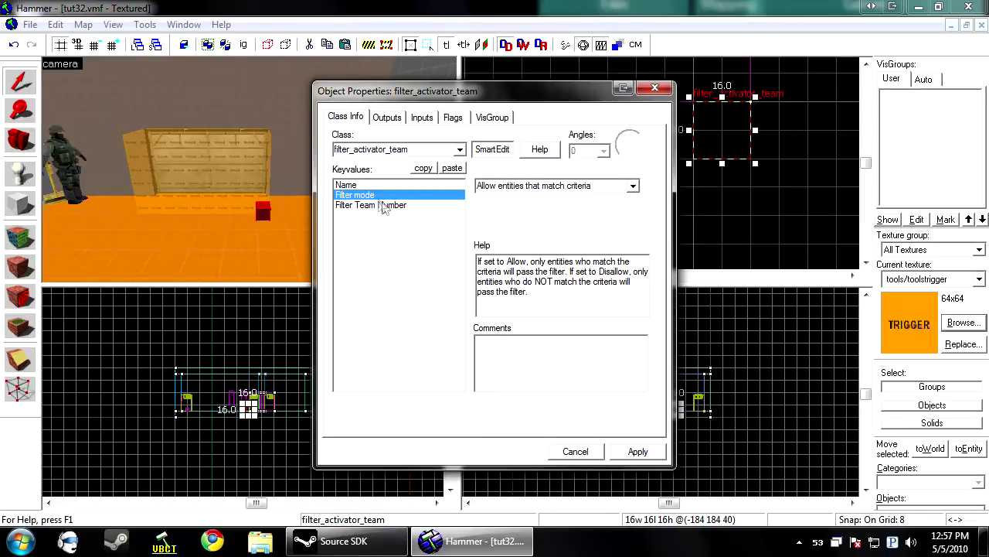
{"action": "left_click", "coordinate": [398, 205]}
{"action": "left_click", "coordinate": [633, 187]}
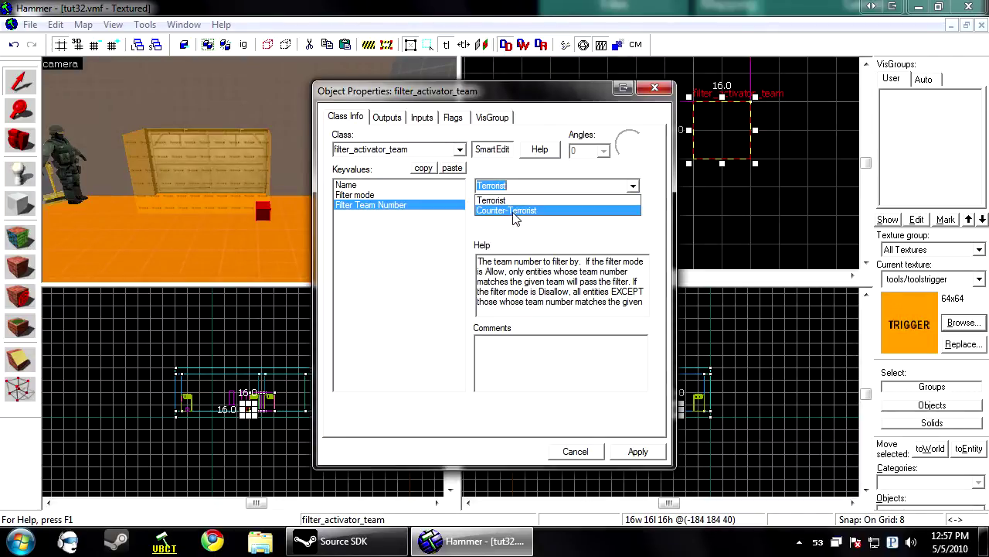
{"action": "left_click", "coordinate": [491, 201]}
Step: Set the Filter mode to Allow entities that match criteria, name the filter t_only and apply the properties
{"action": "left_click", "coordinate": [377, 195]}
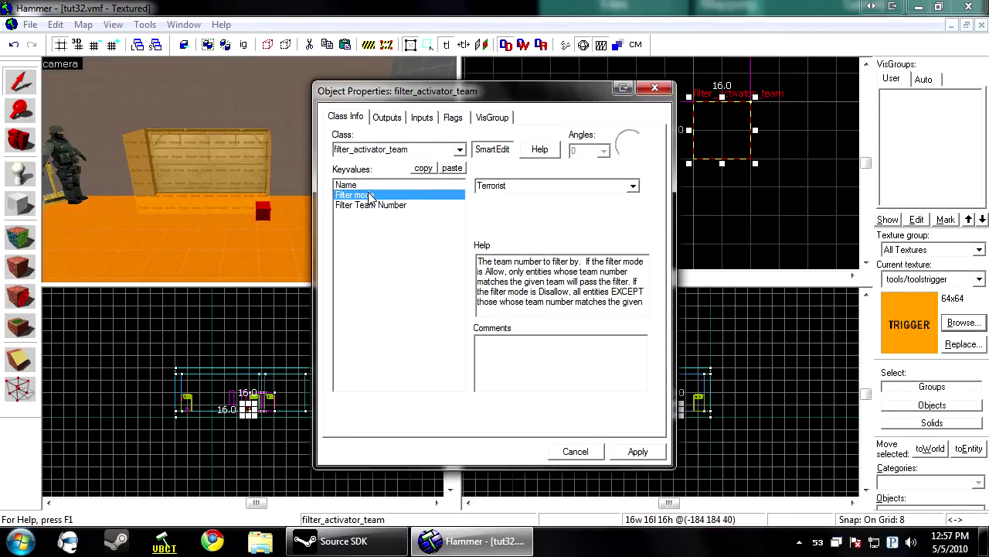
{"action": "left_click", "coordinate": [633, 186]}
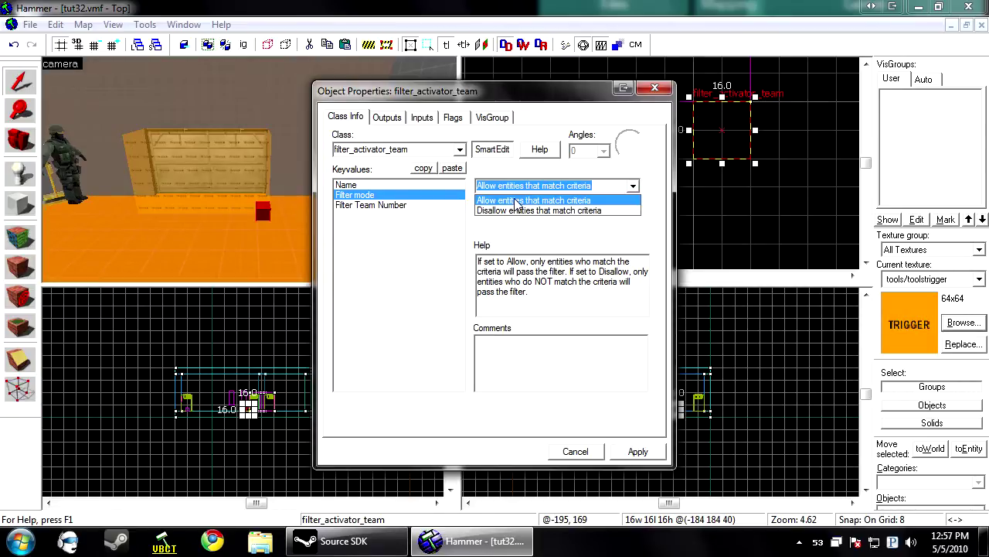
{"action": "left_click", "coordinate": [542, 262]}
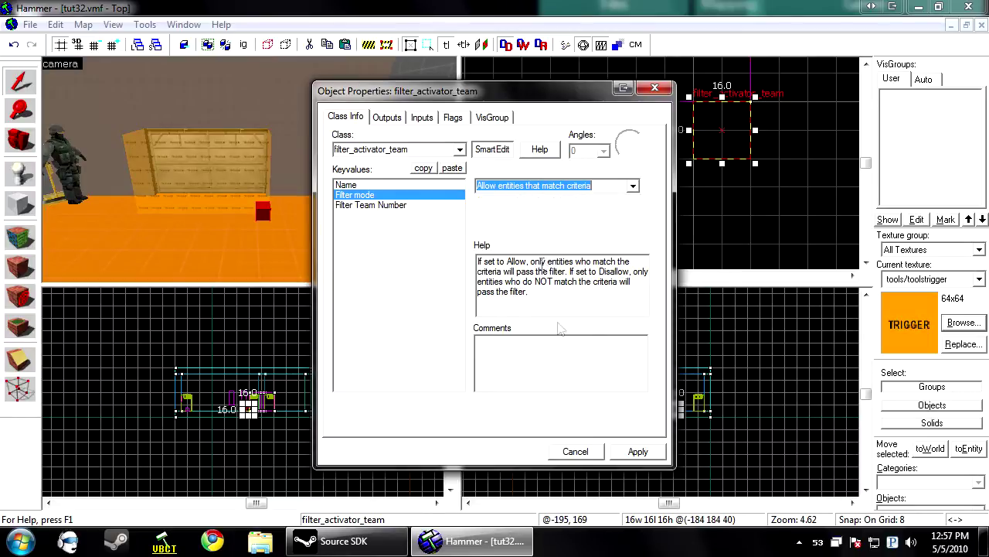
{"action": "left_click", "coordinate": [347, 186]}
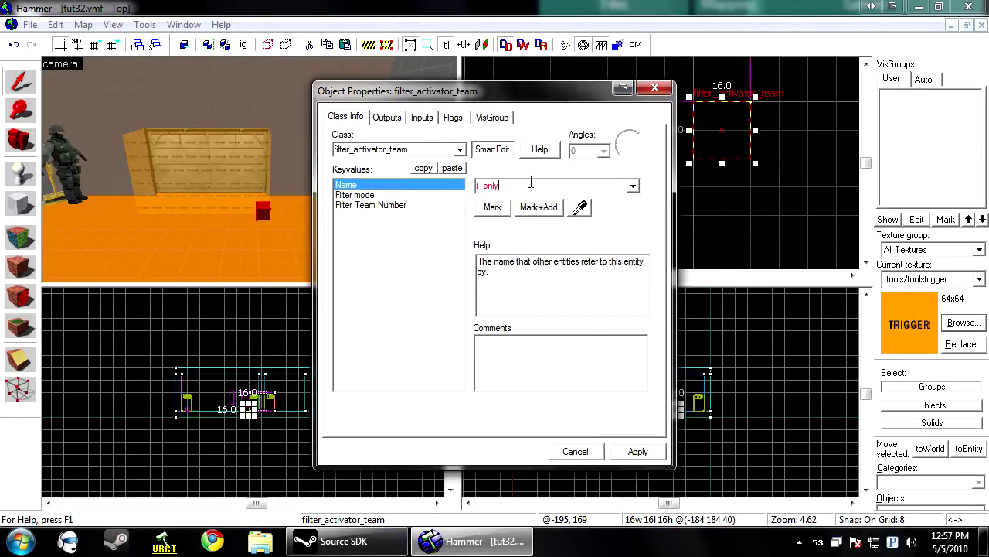
{"action": "left_click", "coordinate": [638, 451]}
Step: Assign t_only as the Filter Name of the trigger_multiple around the garage door and apply it
{"action": "left_click", "coordinate": [249, 191]}
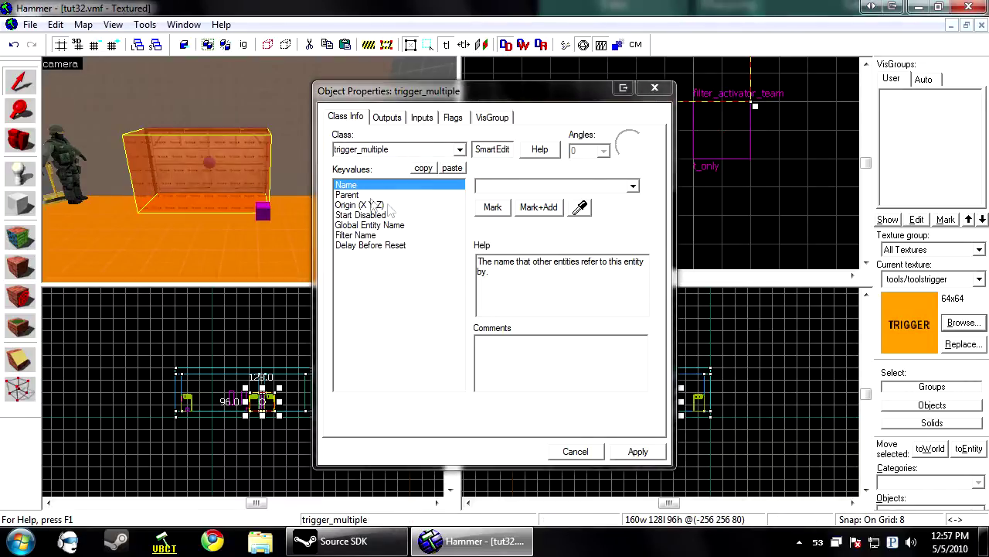
{"action": "left_click", "coordinate": [363, 235]}
{"action": "left_click", "coordinate": [633, 186]}
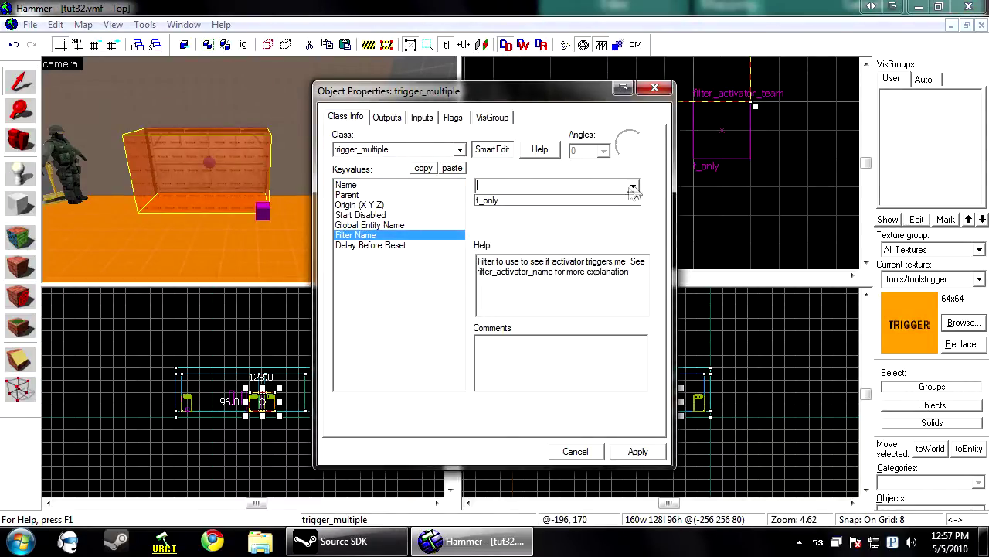
{"action": "left_click", "coordinate": [487, 200]}
{"action": "left_click", "coordinate": [637, 451]}
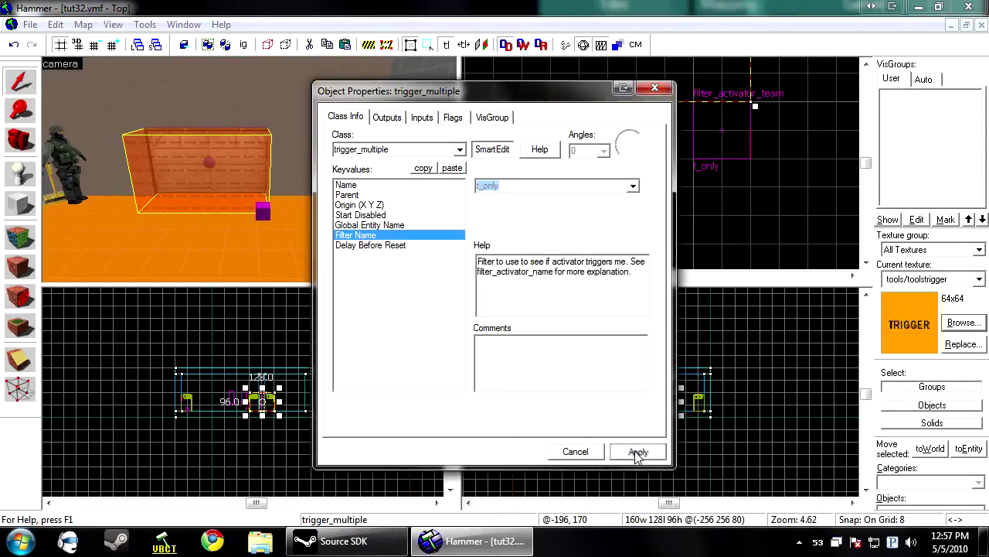
Step: Add an OnStartTouch output to the trigger_multiple that targets door with the Open input
{"action": "left_click", "coordinate": [387, 117]}
{"action": "left_click", "coordinate": [417, 417]}
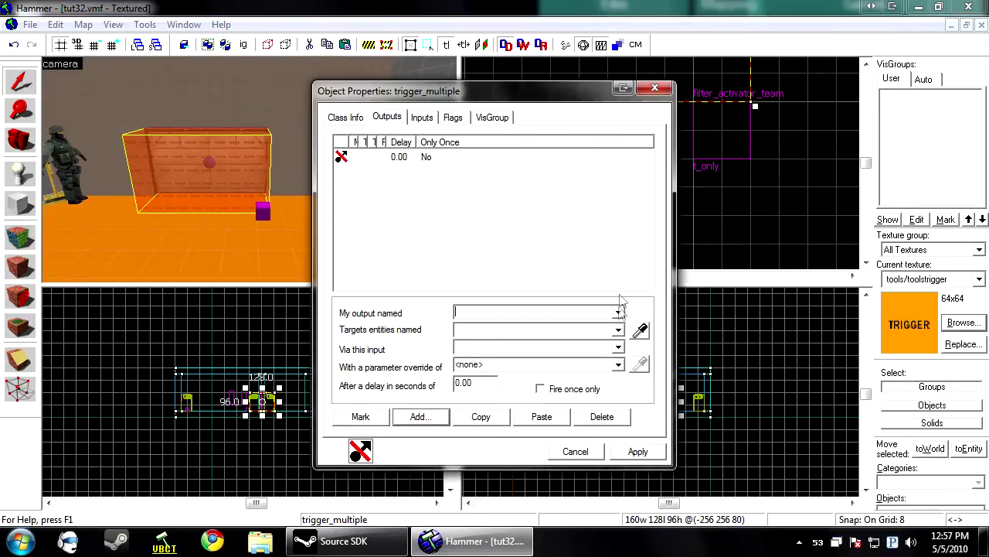
{"action": "left_click", "coordinate": [541, 312]}
{"action": "left_click", "coordinate": [565, 356]}
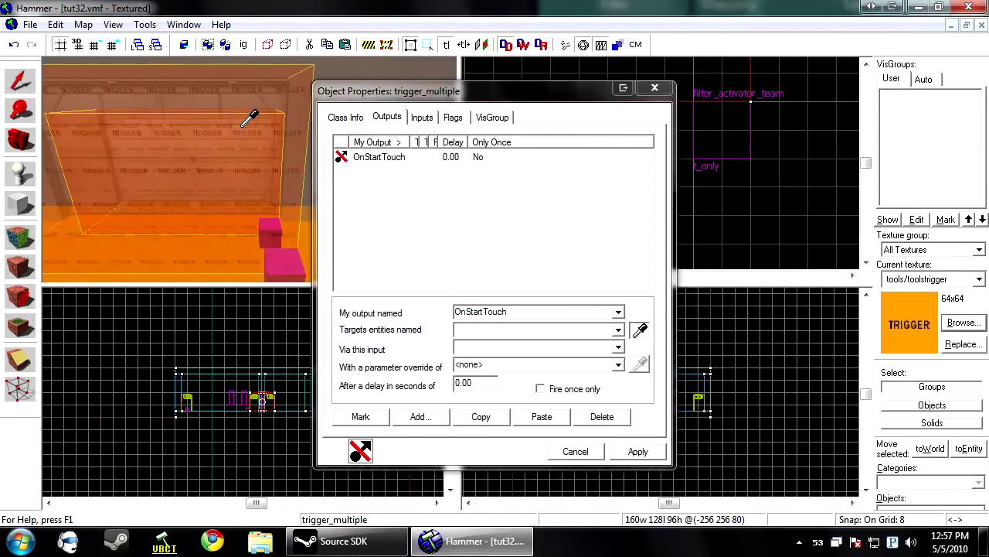
{"action": "left_click", "coordinate": [252, 111]}
{"action": "left_click", "coordinate": [503, 349]}
{"action": "type", "text": "Op"}
Step: Duplicate the OnStartTouch output and change the copy to OnEndTouchAll with the Close input on door
{"action": "left_click", "coordinate": [443, 159]}
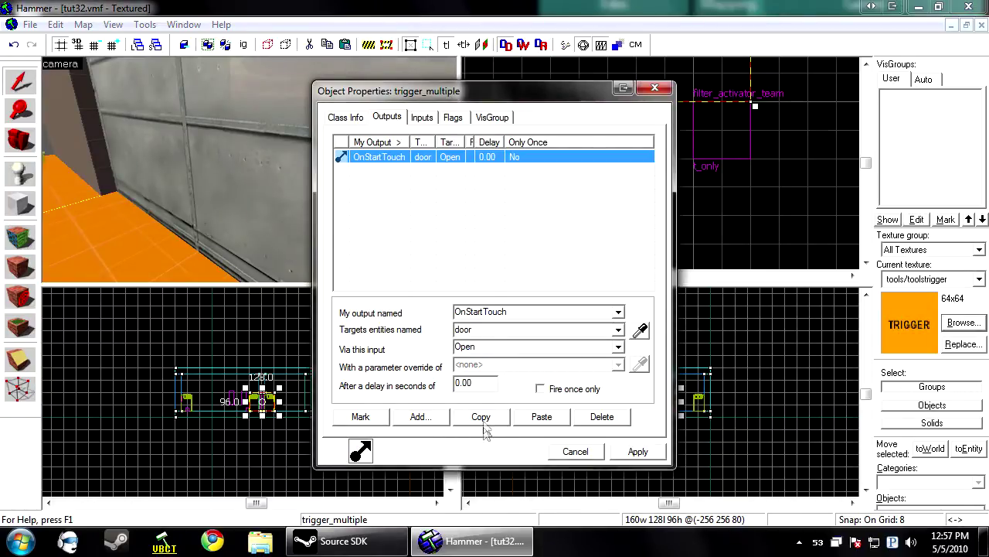
{"action": "left_click", "coordinate": [481, 416]}
{"action": "left_click", "coordinate": [541, 416]}
{"action": "left_click", "coordinate": [619, 312]}
{"action": "left_click", "coordinate": [619, 312]}
{"action": "scroll", "coordinate": [623, 315], "scroll_direction": "up", "scroll_amount": 2}
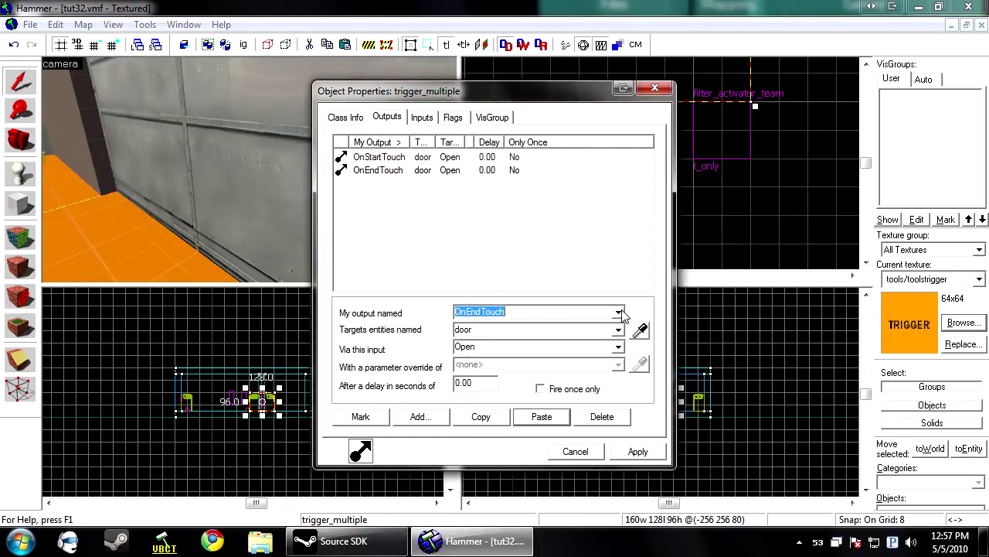
{"action": "scroll", "coordinate": [621, 316], "scroll_direction": "down", "scroll_amount": 1}
{"action": "double_click", "coordinate": [507, 348]}
{"action": "type", "text": "Close"}
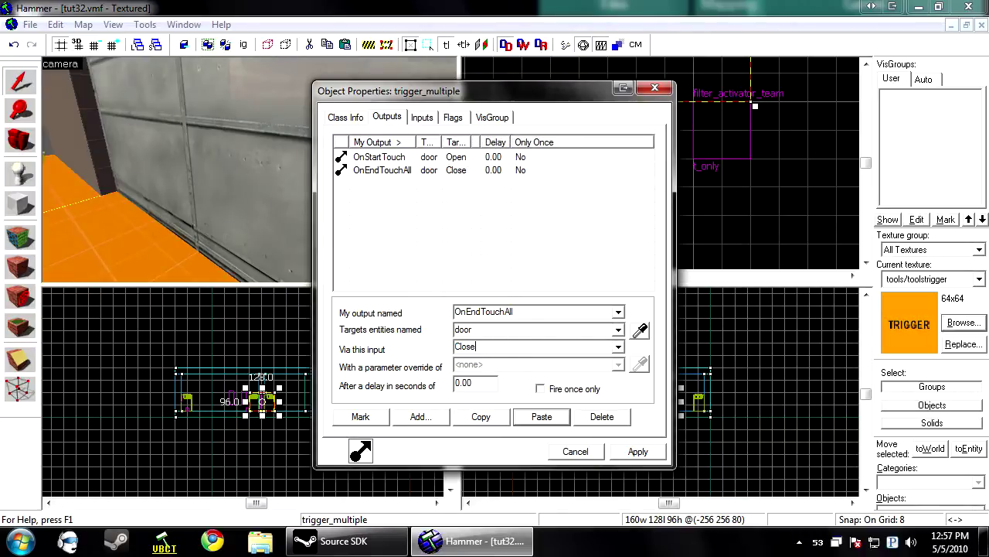
Step: Apply the new outputs of the trigger_multiple, close its properties and clear the selection
{"action": "left_click", "coordinate": [622, 455]}
{"action": "key", "text": "Escape"}
{"action": "key", "text": "Escape"}
Step: Look over the room around the garage door, the filter entity and the spotlight corners
{"action": "scroll", "coordinate": [275, 208], "scroll_direction": "down", "scroll_amount": 6}
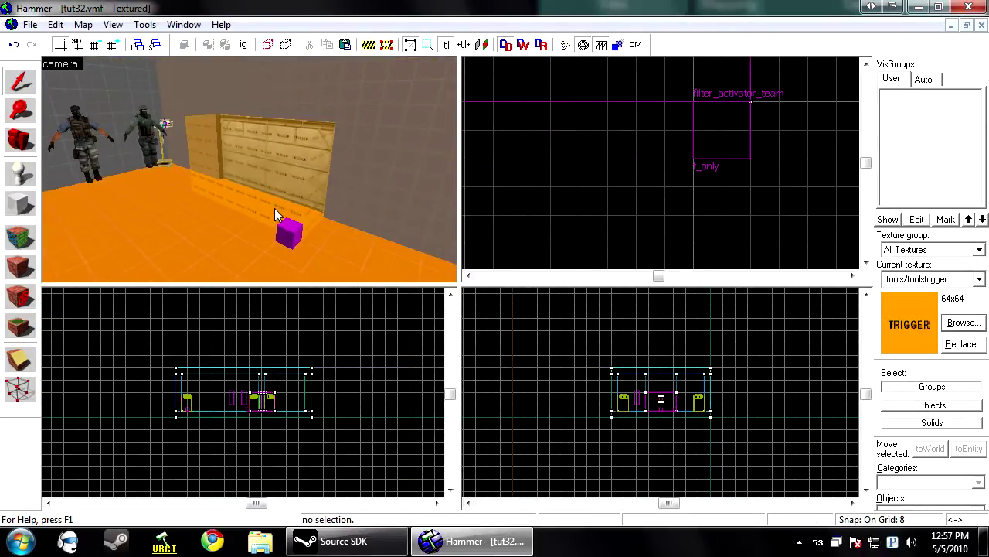
{"action": "key", "text": "s"}
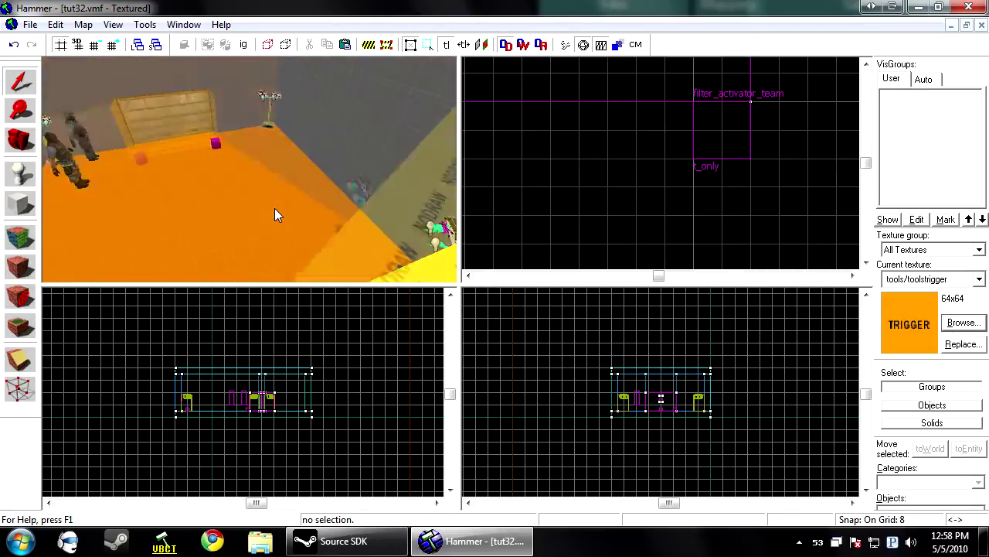
{"action": "key", "text": "Left"}
{"action": "key", "text": "Left"}
{"action": "key", "text": "Left"}
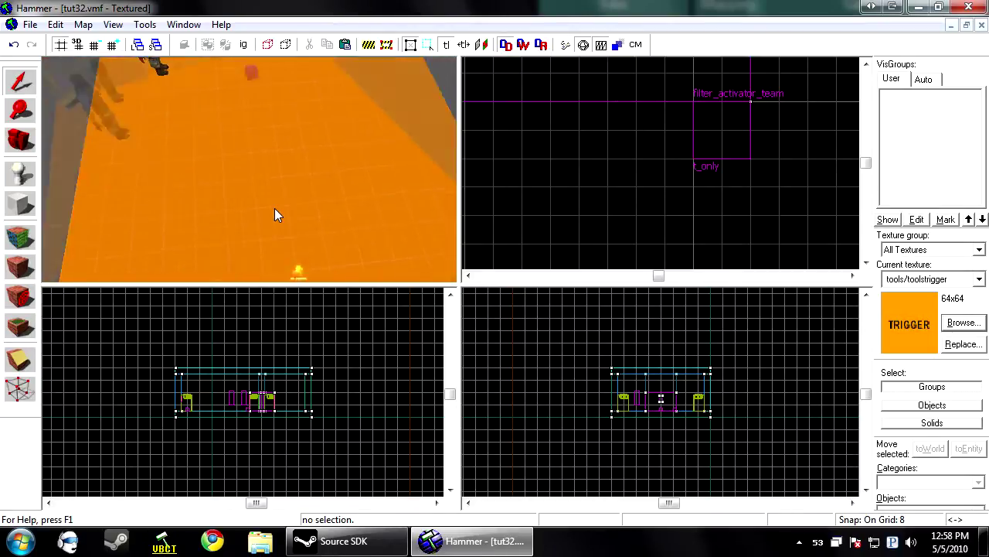
{"action": "key", "text": "Right"}
{"action": "key", "text": "Left"}
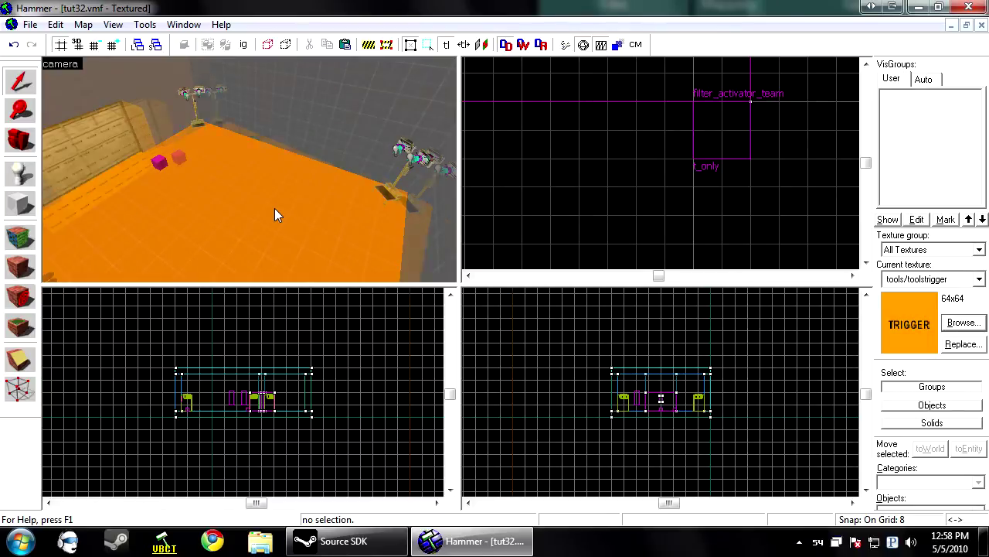
{"action": "key", "text": "d"}
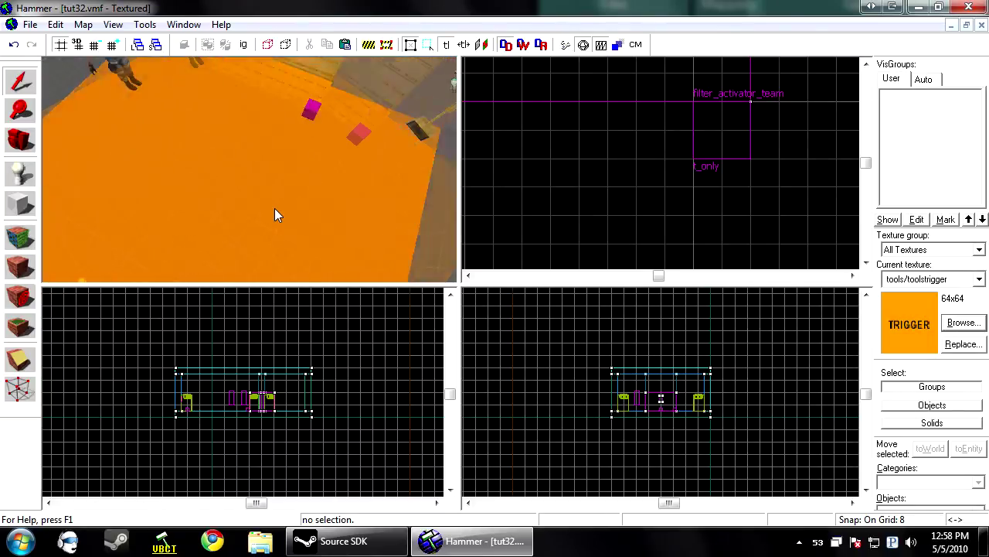
Step: Draw a 96 x 96 x 96 unit block in the trigger texture around the spotlight prop in the room's corner
{"action": "left_click", "coordinate": [409, 160]}
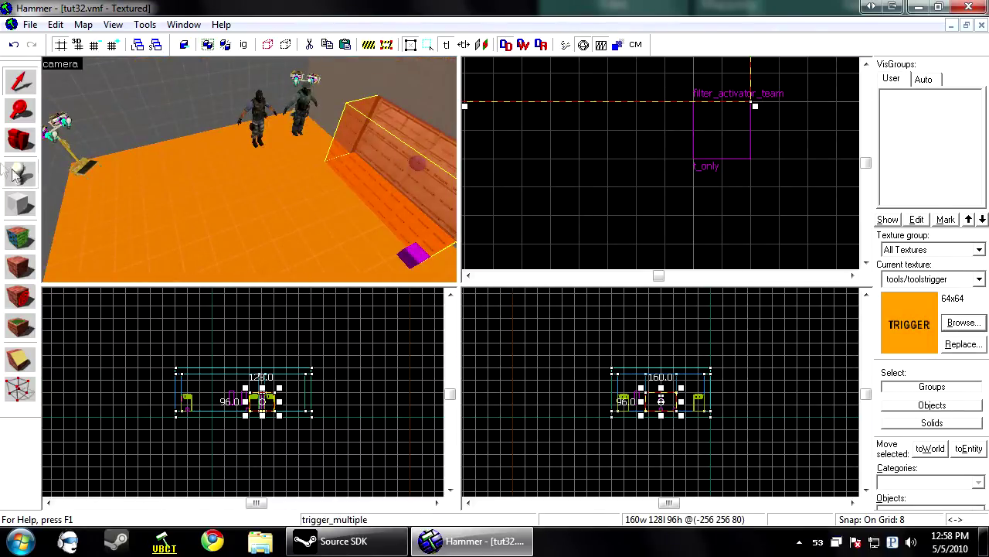
{"action": "left_click", "coordinate": [10, 213]}
{"action": "scroll", "coordinate": [688, 135], "scroll_direction": "down", "scroll_amount": 5}
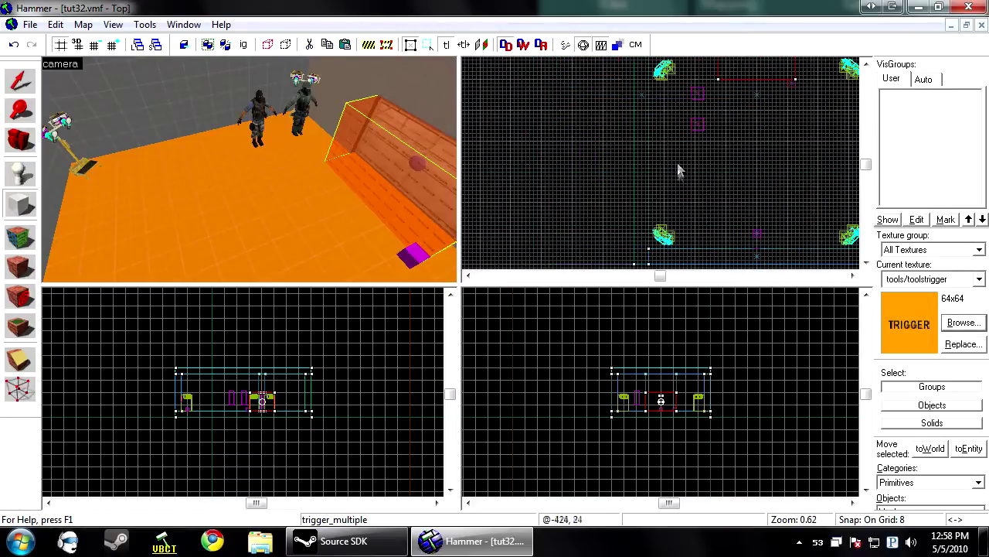
{"action": "scroll", "coordinate": [654, 247], "scroll_direction": "up", "scroll_amount": 4}
{"action": "left_click_drag", "start_coordinate": [643, 259], "coordinate": [779, 120]}
Step: Tie the new corner block to an entity, set its class to trigger_multiple and apply
{"action": "key", "text": "ctrl+t"}
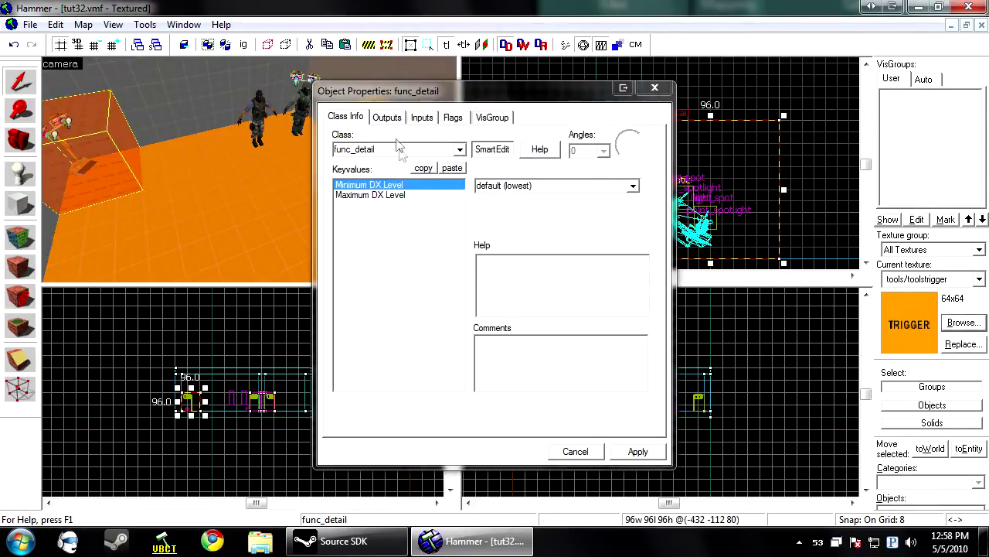
{"action": "type", "text": "trigger_"}
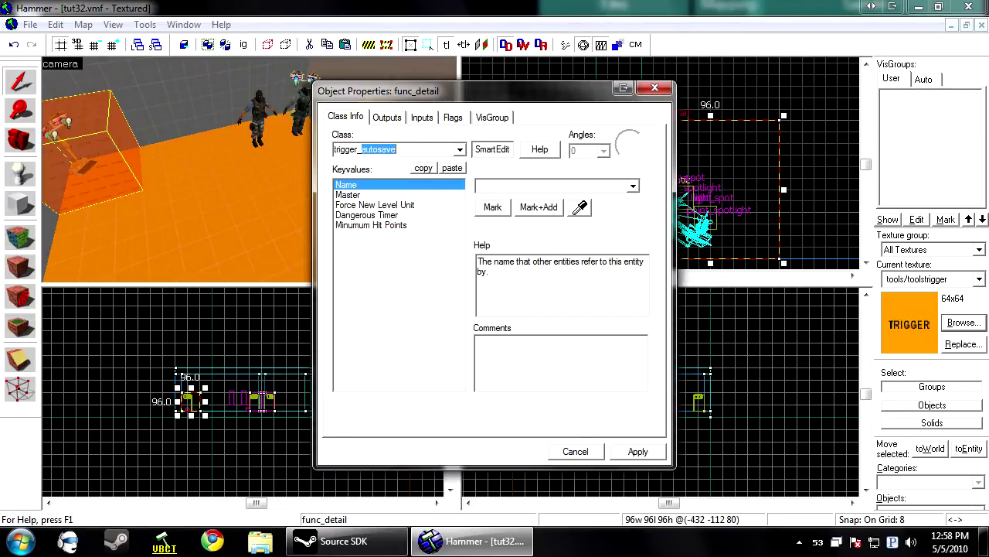
{"action": "type", "text": "multipl"}
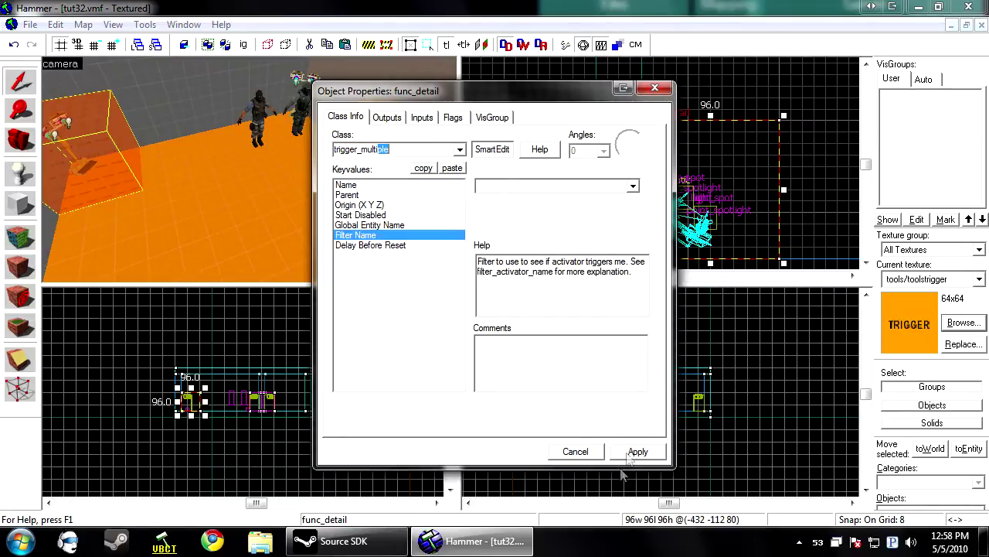
{"action": "left_click", "coordinate": [637, 452]}
{"action": "left_click", "coordinate": [575, 451]}
{"action": "key", "text": "z"}
{"action": "key", "text": "s"}
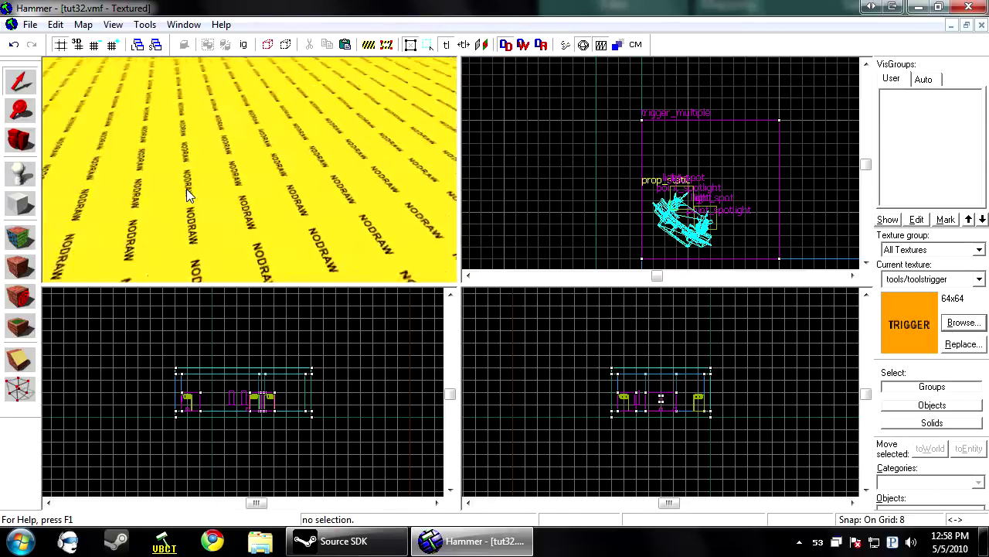
{"action": "key", "text": "w"}
{"action": "key", "text": "z"}
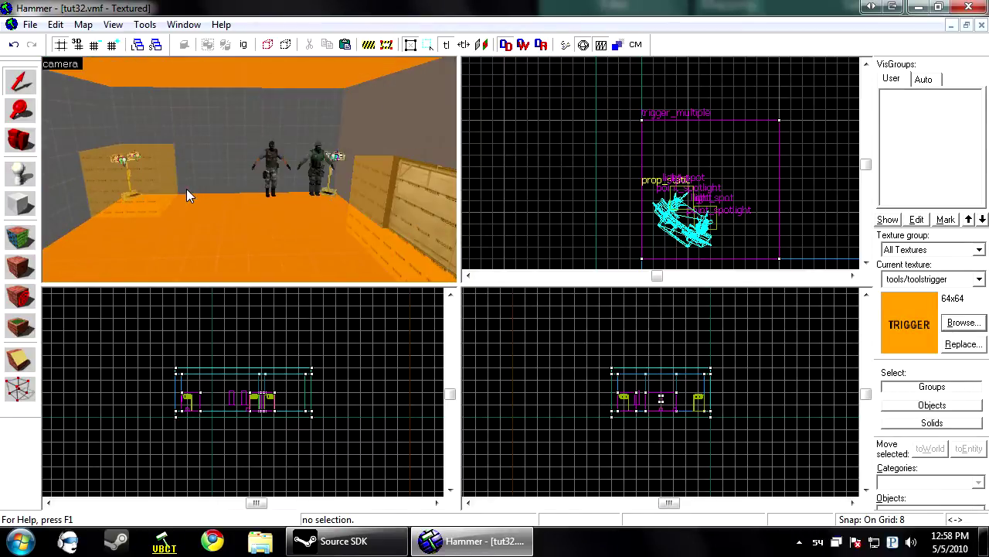
{"action": "key", "text": "s"}
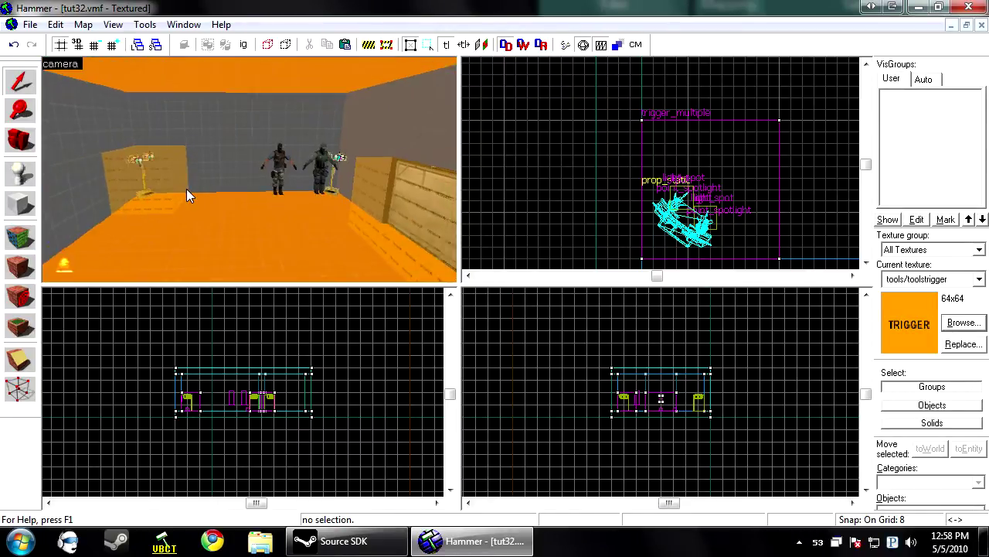
{"action": "key", "text": "z"}
{"action": "double_click", "coordinate": [379, 220]}
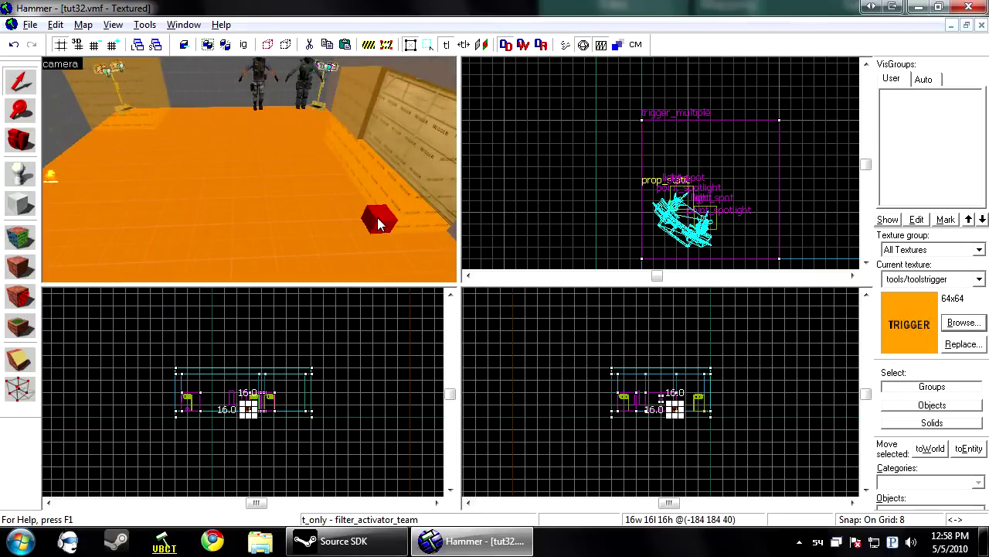
{"action": "left_click", "coordinate": [389, 118]}
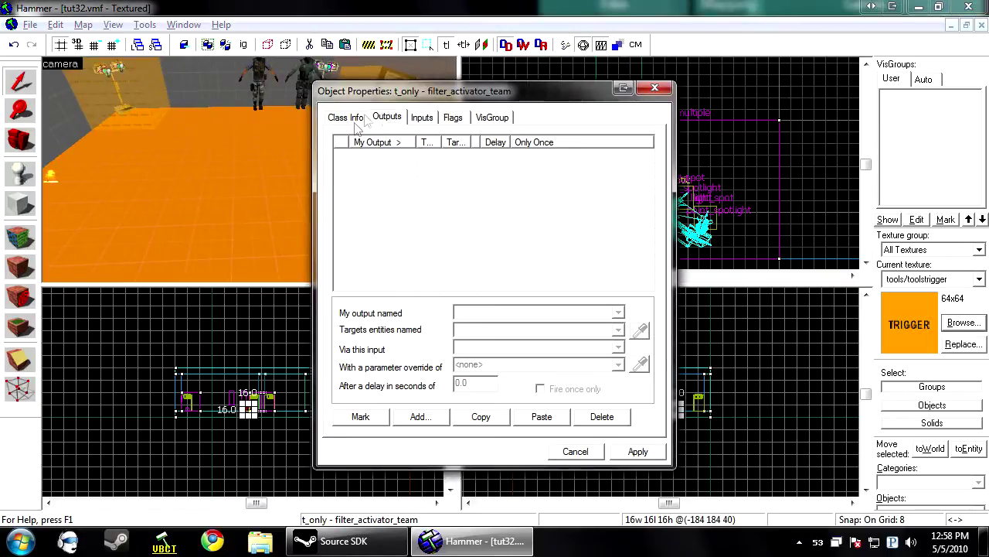
{"action": "left_click", "coordinate": [420, 417]}
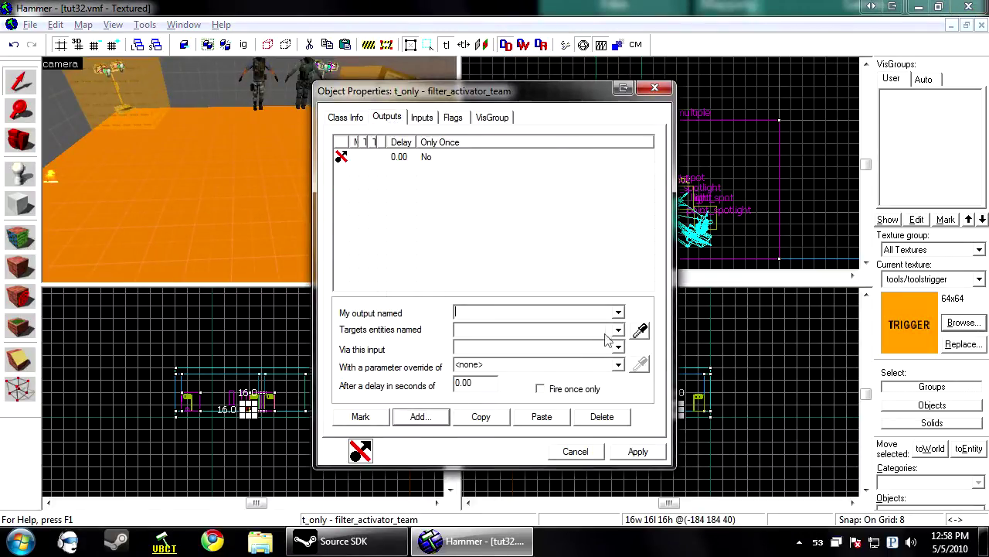
{"action": "left_click", "coordinate": [618, 312]}
{"action": "left_click", "coordinate": [545, 337]}
{"action": "left_click", "coordinate": [602, 416]}
{"action": "left_click", "coordinate": [575, 451]}
{"action": "left_click", "coordinate": [505, 221]}
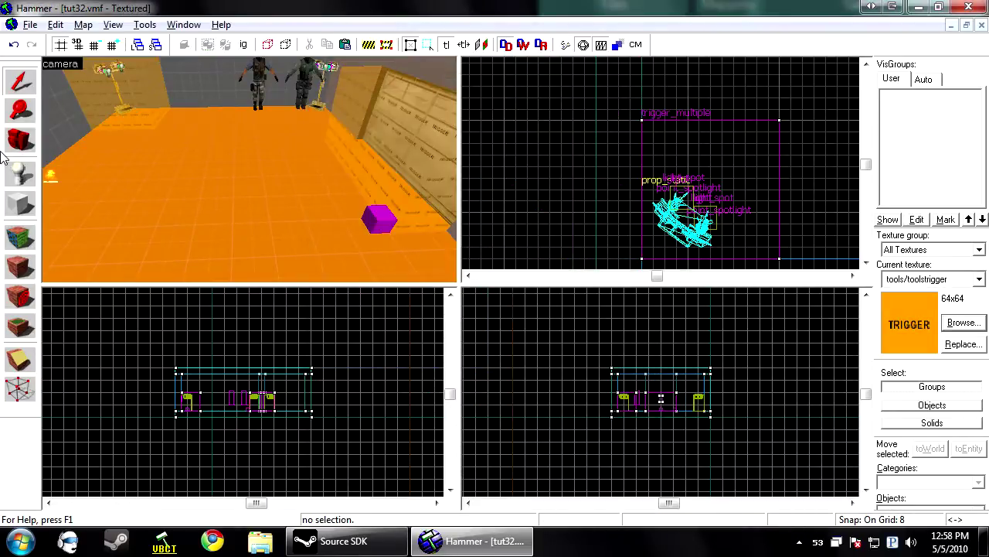
Step: Place an entity on the floor in front of the garage door, set its class to ambient_generic and name it GoodSND
{"action": "left_click", "coordinate": [20, 171]}
{"action": "left_click", "coordinate": [280, 180]}
{"action": "key", "text": "alt+Return"}
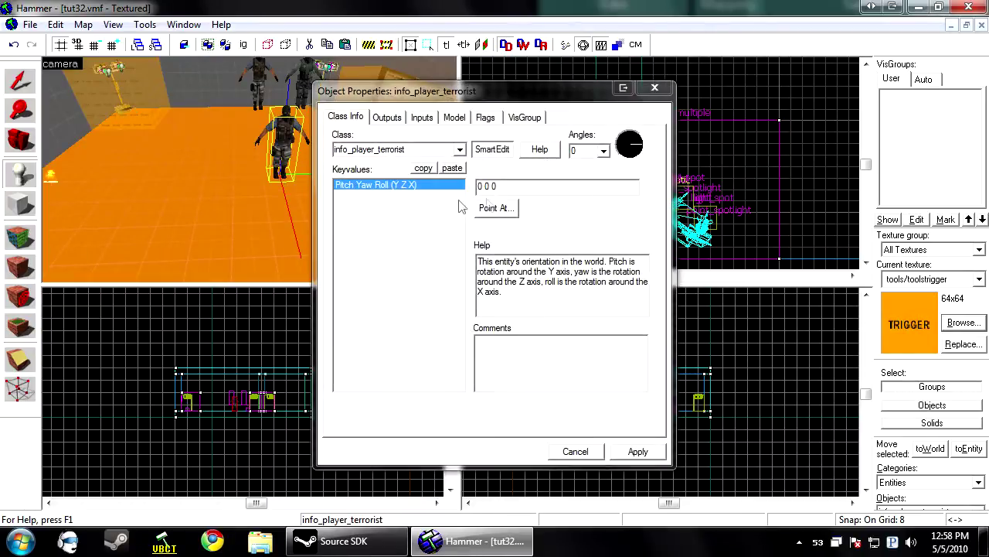
{"action": "type", "text": "ambient_generic"}
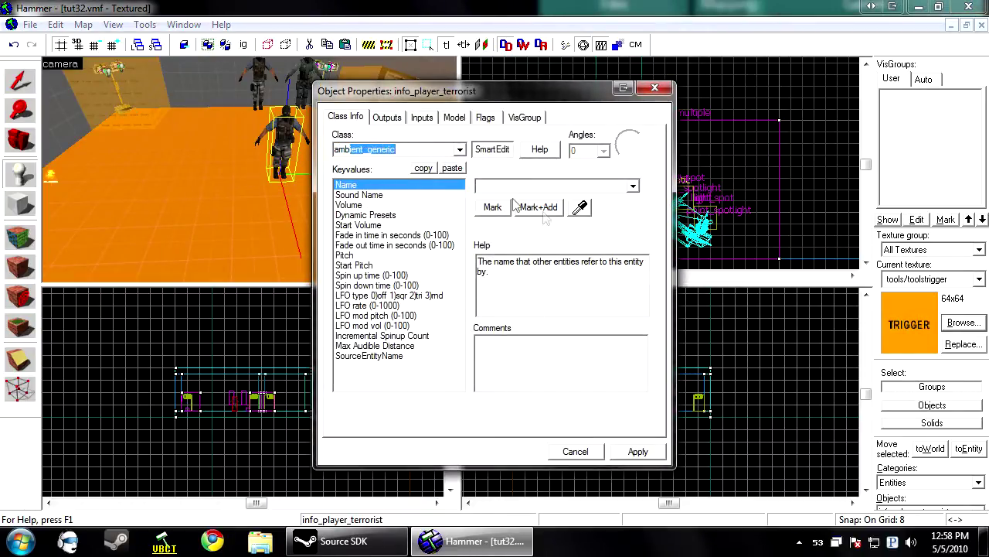
{"action": "left_click", "coordinate": [523, 186]}
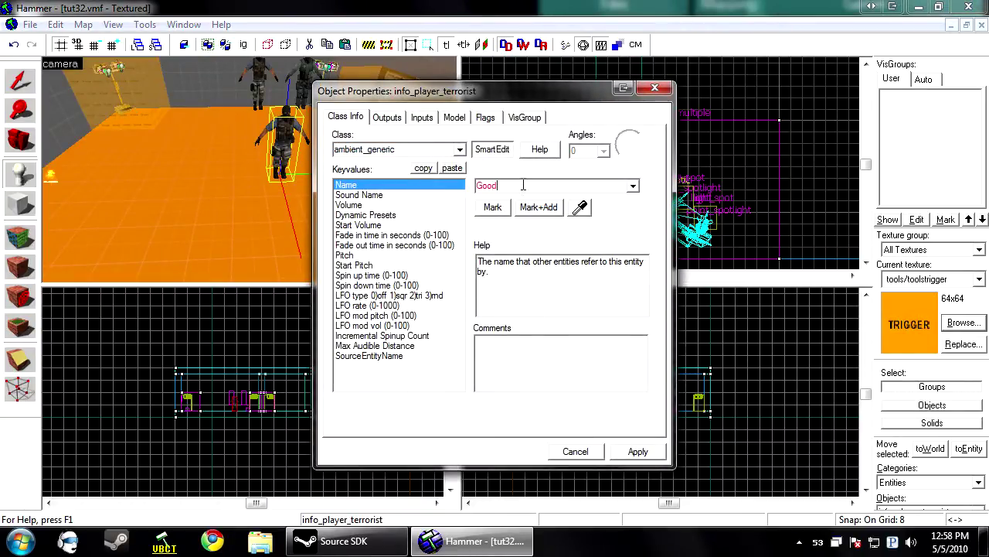
{"action": "left_click", "coordinate": [632, 451]}
Step: Assign Buttons.snd5 as the Sound Name of the GoodSND entity and apply it
{"action": "left_click", "coordinate": [389, 195]}
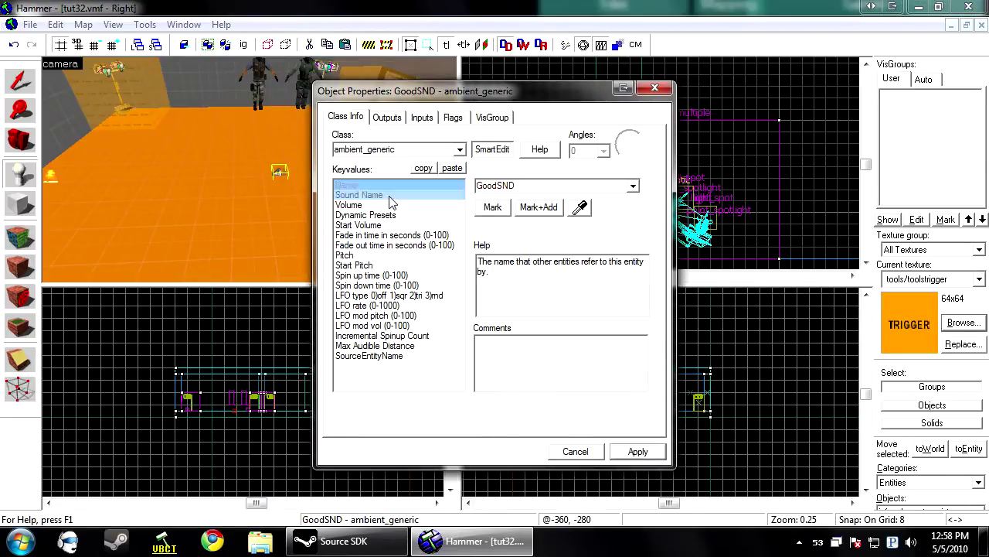
{"action": "left_click", "coordinate": [400, 280]}
{"action": "left_click", "coordinate": [408, 298]}
{"action": "scroll", "coordinate": [408, 292], "scroll_direction": "down", "scroll_amount": 7}
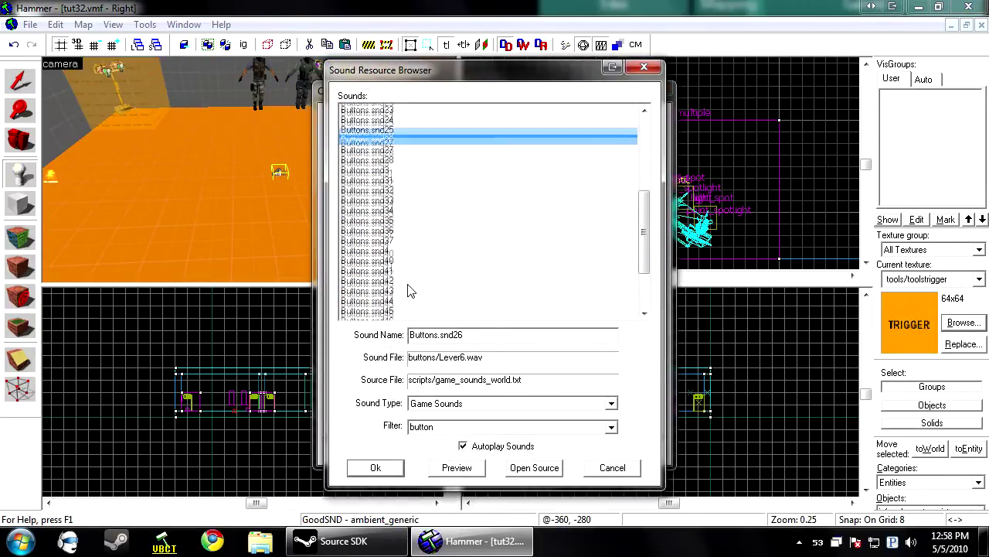
{"action": "left_click", "coordinate": [407, 279]}
{"action": "left_click", "coordinate": [395, 309]}
{"action": "left_click", "coordinate": [396, 299]}
{"action": "left_click", "coordinate": [396, 289]}
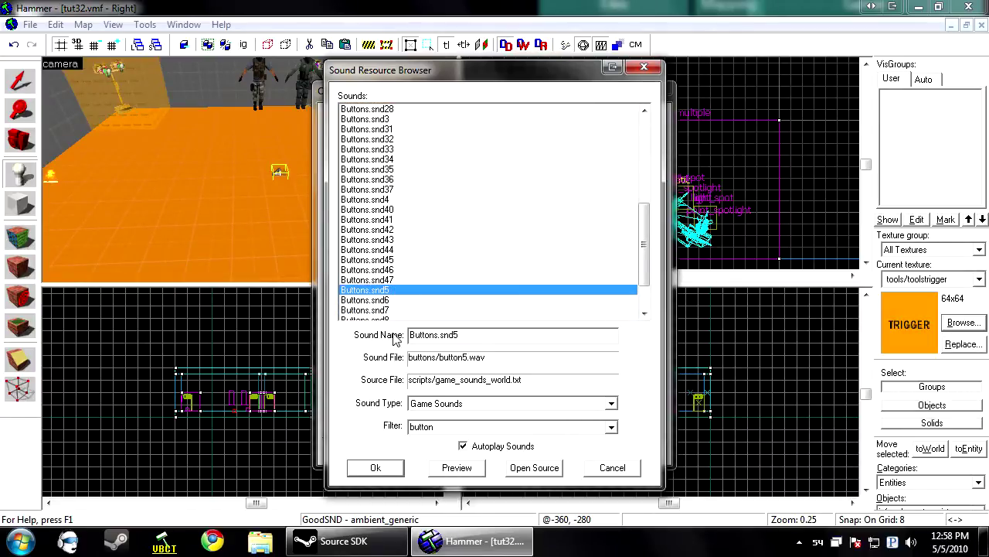
{"action": "left_click", "coordinate": [375, 467]}
{"action": "left_click", "coordinate": [636, 451]}
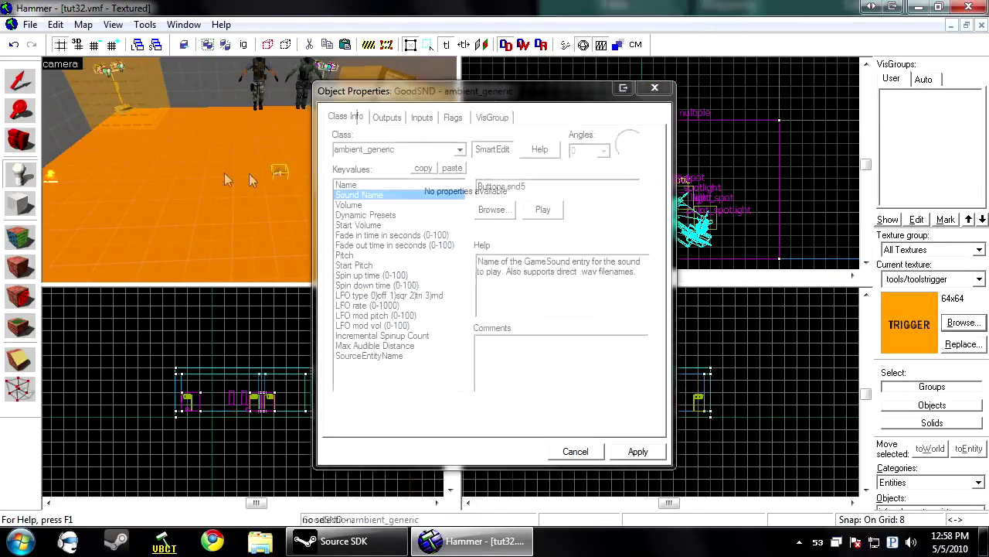
Step: Duplicate the GoodSND ambient_generic beside the original and rename one of the two BadSND
{"action": "scroll", "coordinate": [782, 175], "scroll_direction": "up", "scroll_amount": 13}
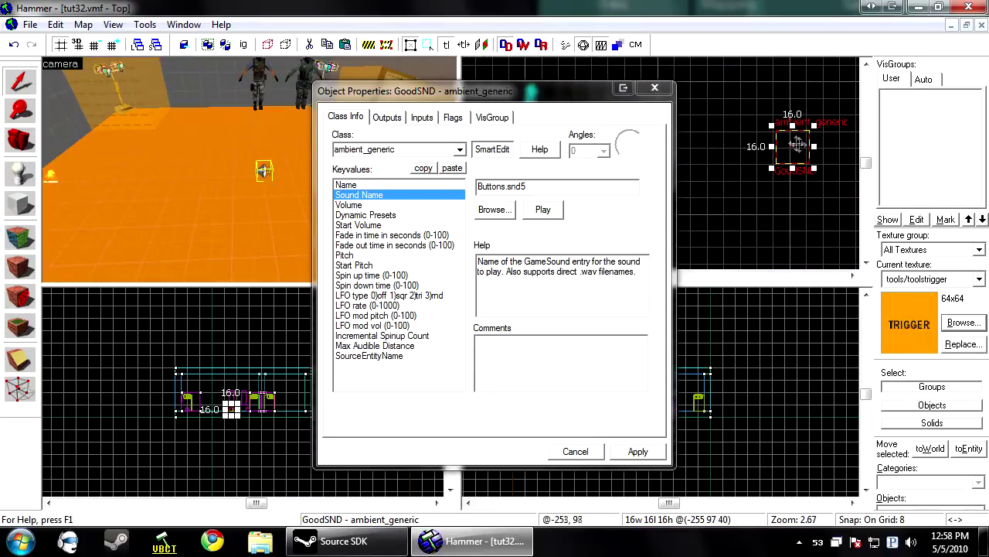
{"action": "left_click_drag", "start_coordinate": [795, 148], "coordinate": [810, 99], "text": "shift"}
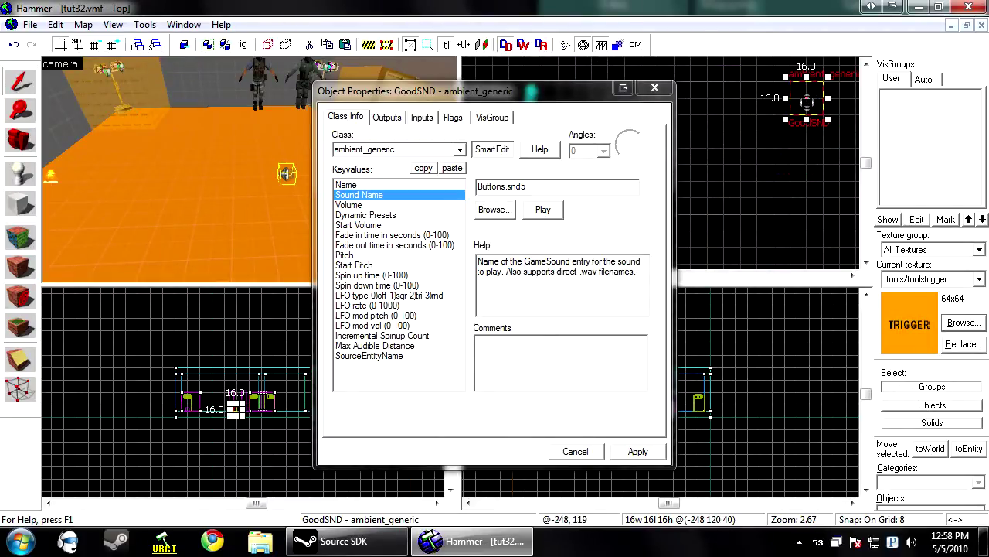
{"action": "left_click", "coordinate": [371, 184]}
{"action": "double_click", "coordinate": [501, 186]}
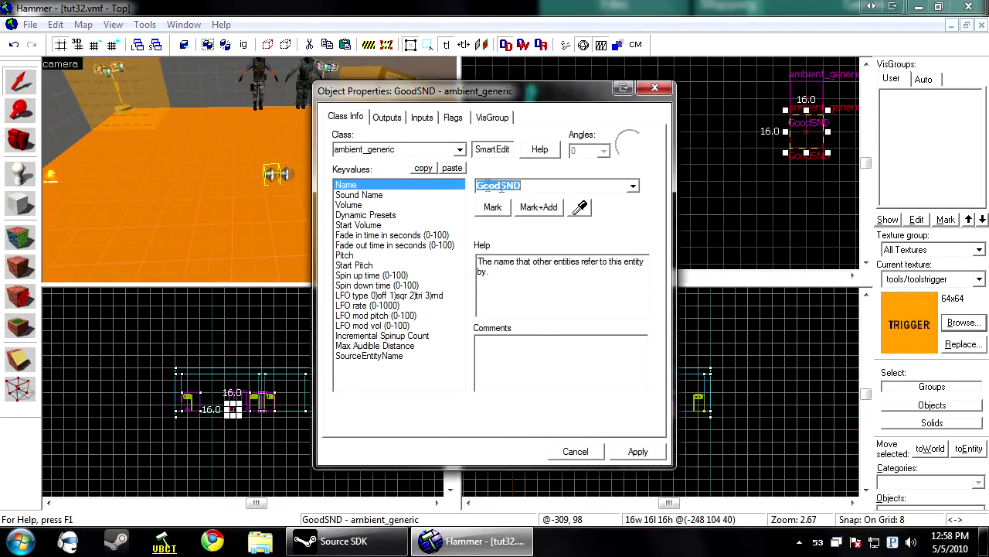
{"action": "left_click", "coordinate": [498, 188]}
{"action": "key", "text": "BackSpace"}
{"action": "key", "text": "BackSpace"}
{"action": "key", "text": "BackSpace"}
{"action": "key", "text": "BackSpace"}
{"action": "type", "text": "Bad"}
{"action": "left_click", "coordinate": [638, 451]}
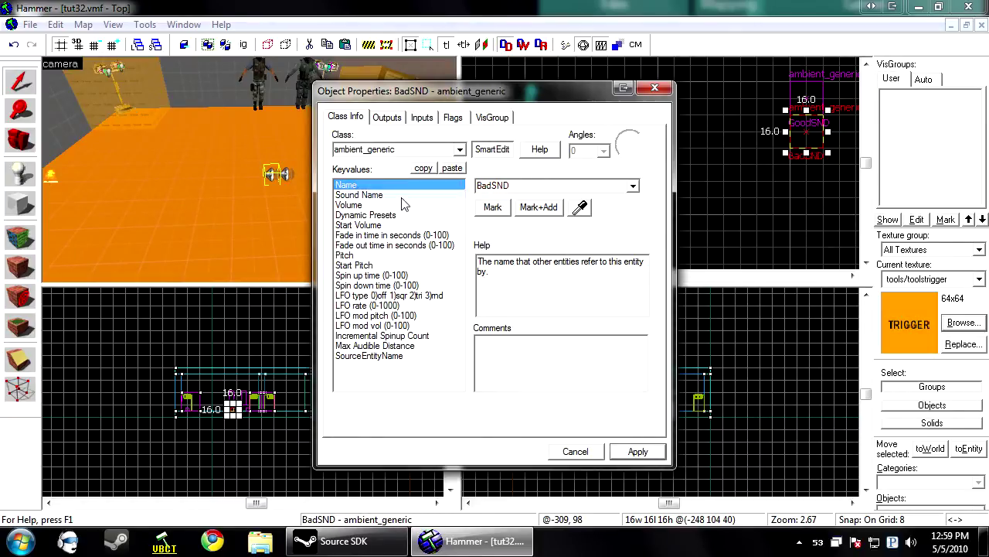
Step: Filter the sounds by sir and assign apc_siren1 as the Sound Name of the BadSND entity
{"action": "left_click", "coordinate": [358, 194]}
{"action": "left_click", "coordinate": [490, 207]}
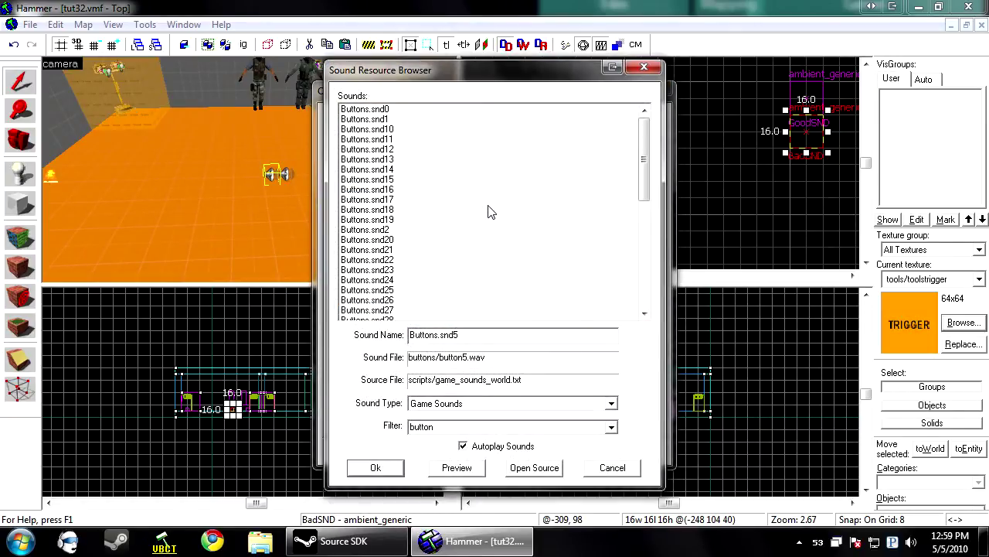
{"action": "left_click_drag", "start_coordinate": [499, 428], "coordinate": [358, 434]}
{"action": "type", "text": "sir"}
{"action": "left_click", "coordinate": [386, 120]}
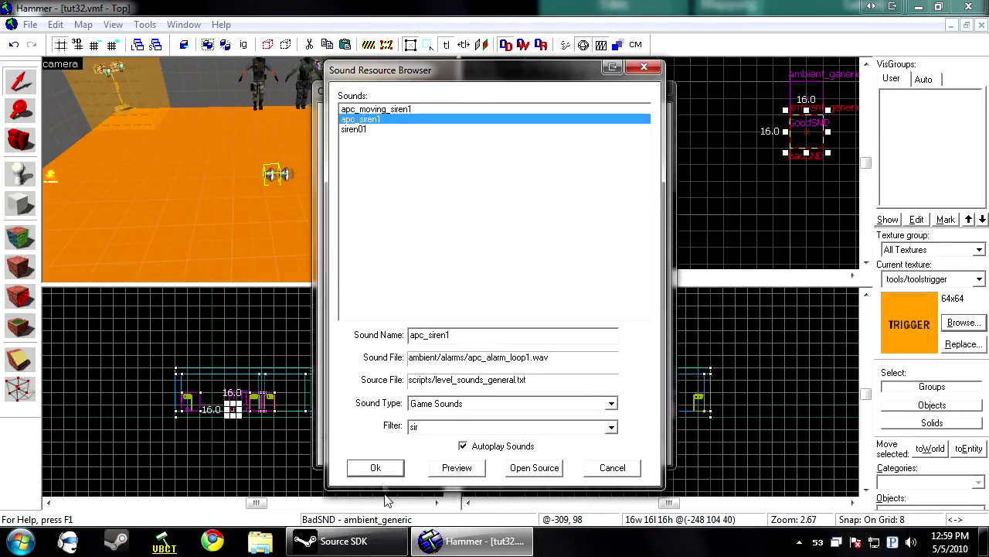
{"action": "left_click", "coordinate": [375, 467]}
{"action": "left_click", "coordinate": [303, 249]}
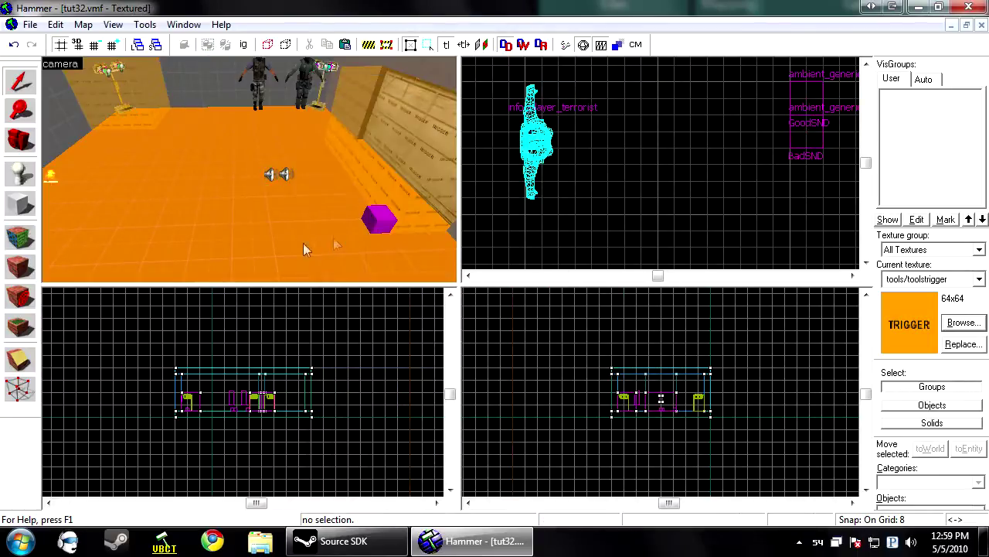
Step: Add an OnPass output to the t_only filter that sends PlaySound to GoodSND
{"action": "left_click", "coordinate": [378, 220]}
{"action": "key", "text": "alt+Return"}
{"action": "left_click", "coordinate": [386, 117]}
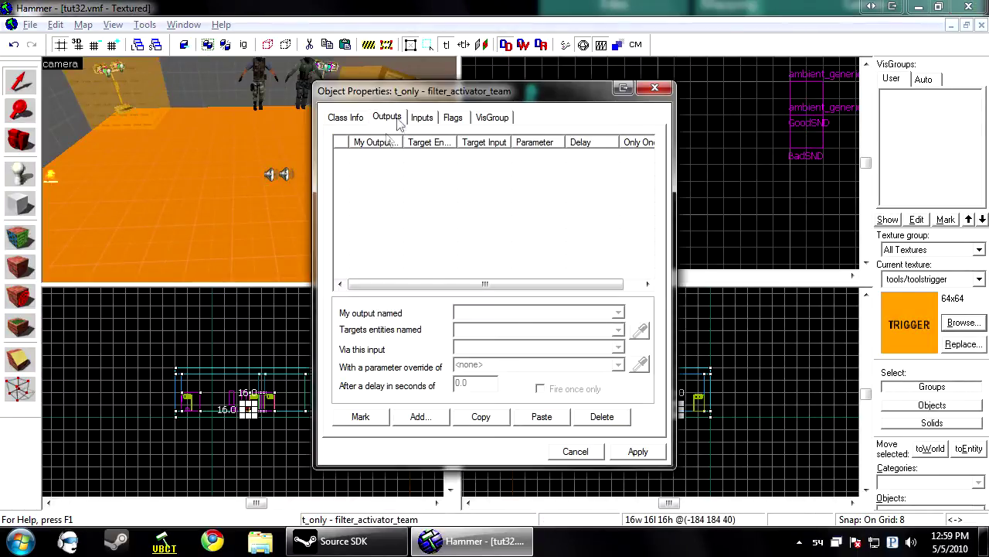
{"action": "left_click", "coordinate": [417, 416]}
{"action": "left_click", "coordinate": [589, 313]}
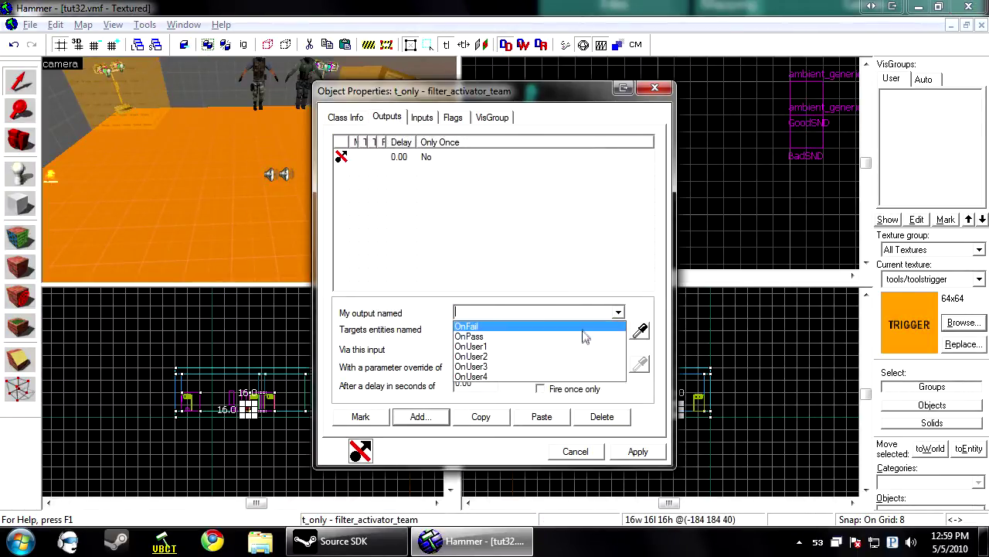
{"action": "left_click", "coordinate": [576, 340]}
{"action": "left_click", "coordinate": [640, 330]}
{"action": "left_click", "coordinate": [286, 175]}
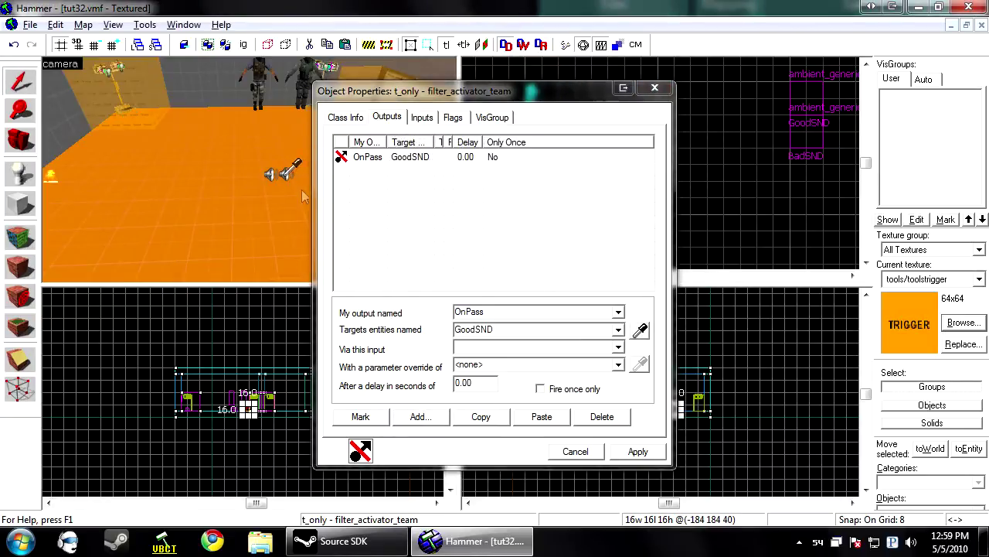
{"action": "left_click", "coordinate": [488, 350]}
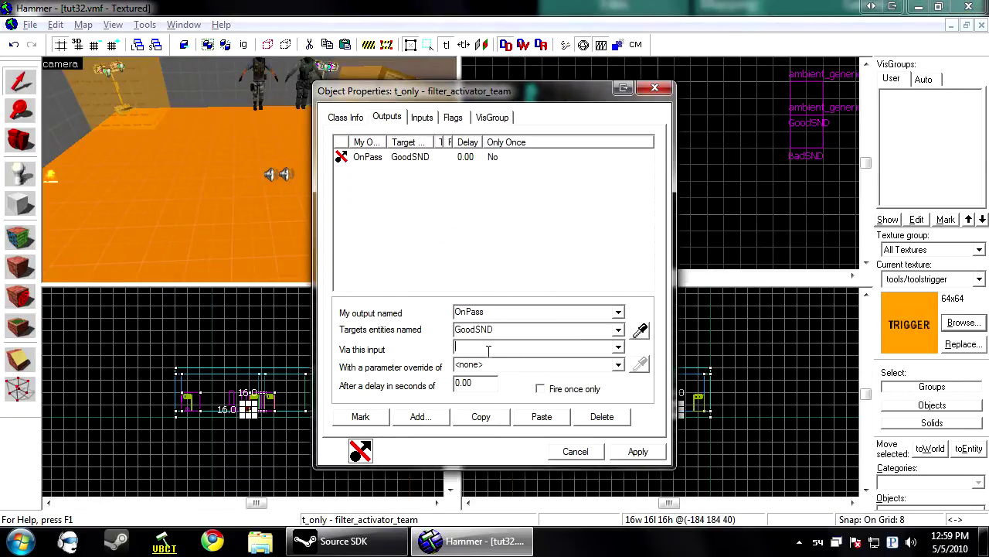
{"action": "type", "text": "PlaySound"}
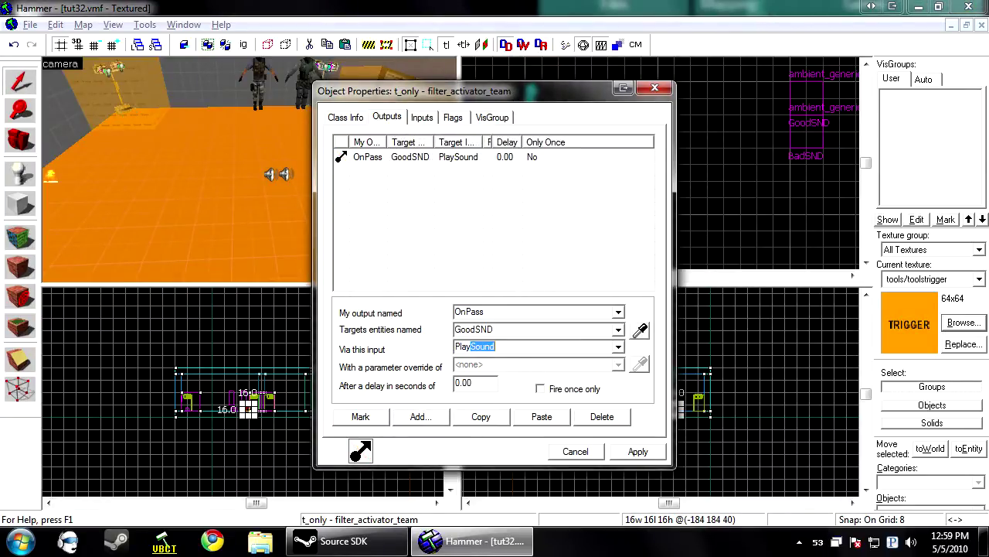
Step: Duplicate the filter's OnPass output, change the copy to OnFail targeting BadSND, and apply the outputs
{"action": "left_click", "coordinate": [481, 417]}
{"action": "left_click", "coordinate": [541, 417]}
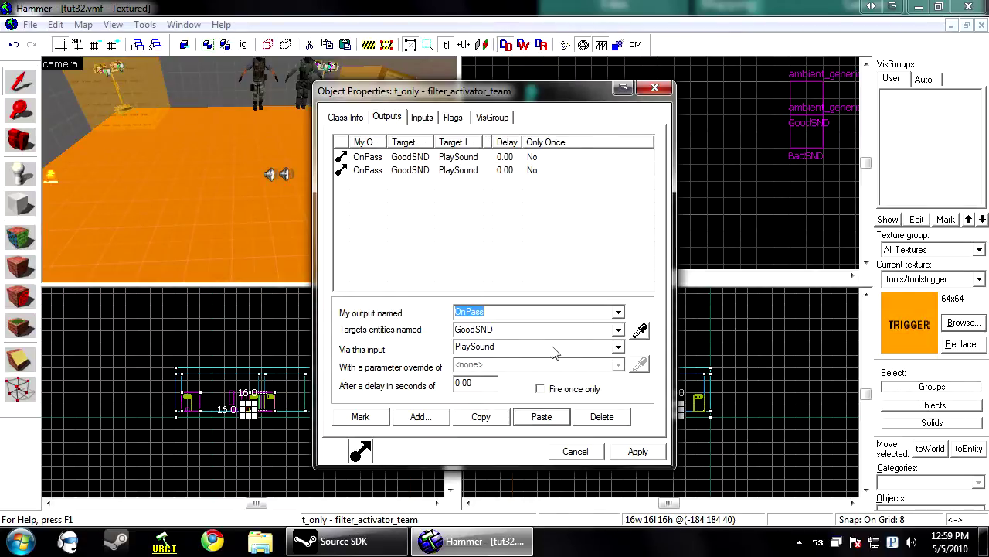
{"action": "left_click", "coordinate": [620, 312]}
{"action": "left_click", "coordinate": [501, 329]}
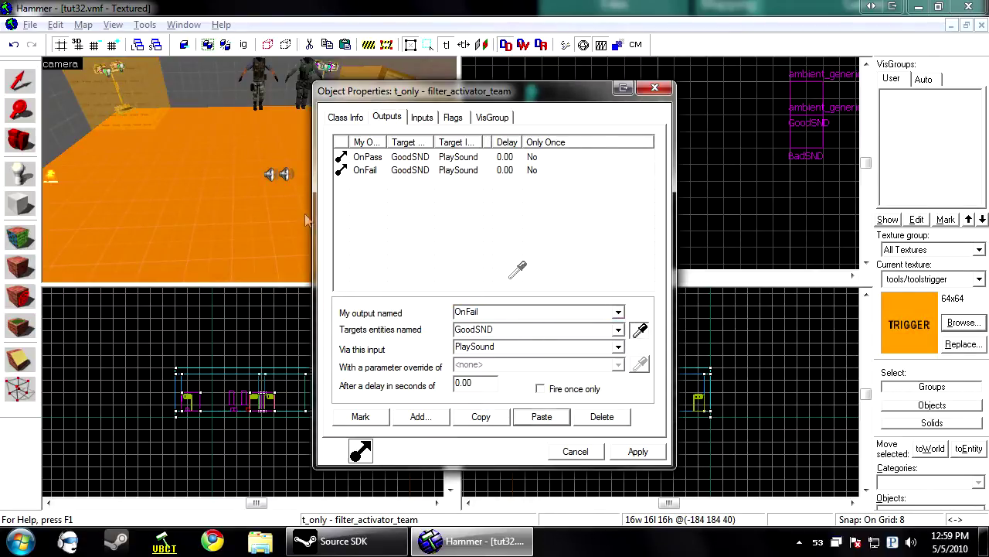
{"action": "left_click", "coordinate": [276, 173]}
{"action": "left_click", "coordinate": [638, 452]}
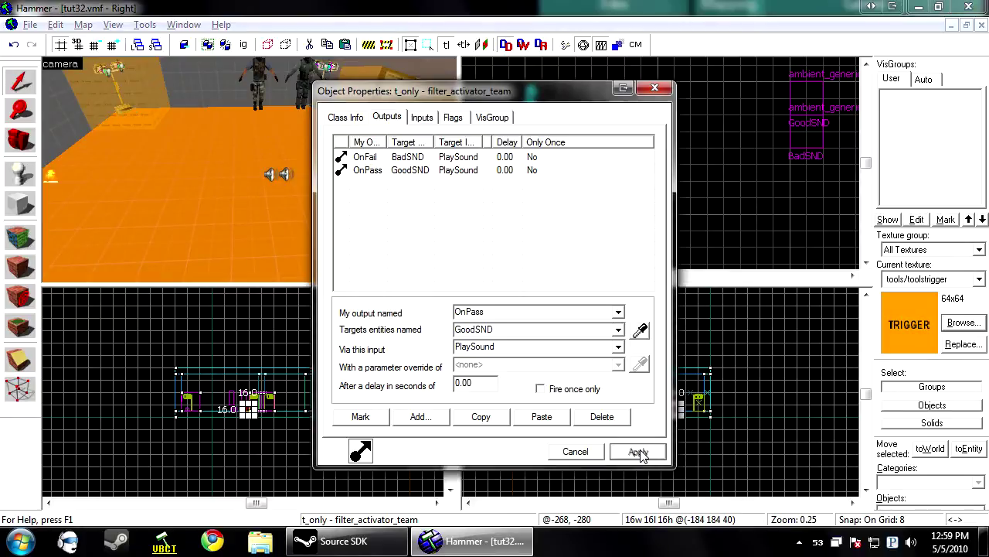
Step: Give the trigger_multiple around the spotlight an OnStartTouch output that sends TestActivator to t_only, and apply it
{"action": "key", "text": "s"}
{"action": "key", "text": "d"}
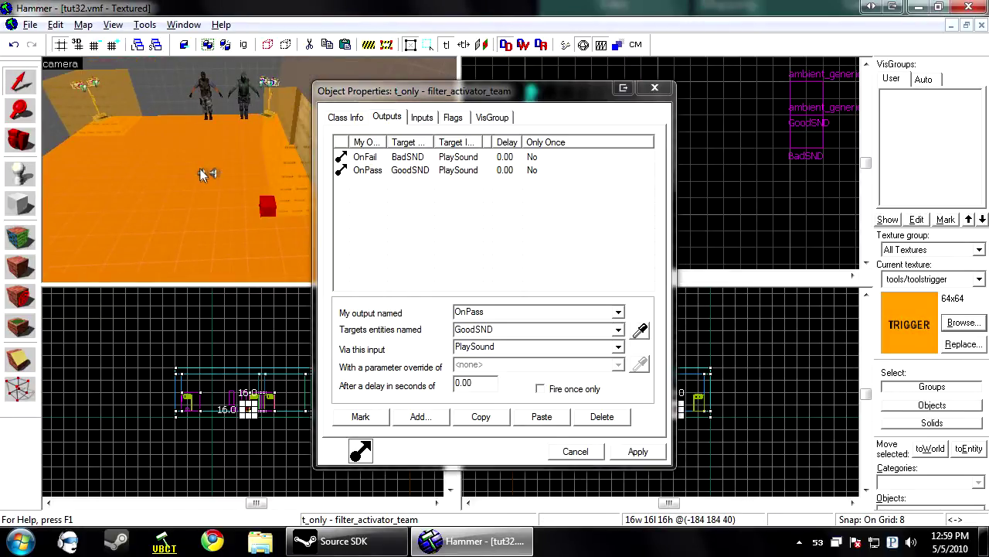
{"action": "left_click", "coordinate": [117, 107]}
{"action": "left_click", "coordinate": [343, 118]}
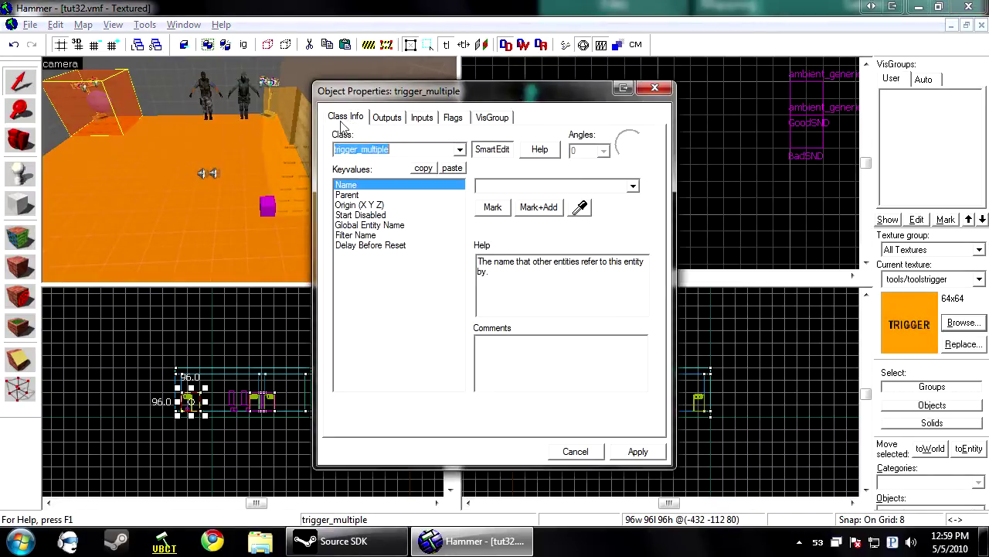
{"action": "left_click", "coordinate": [89, 120]}
{"action": "left_click", "coordinate": [388, 117]}
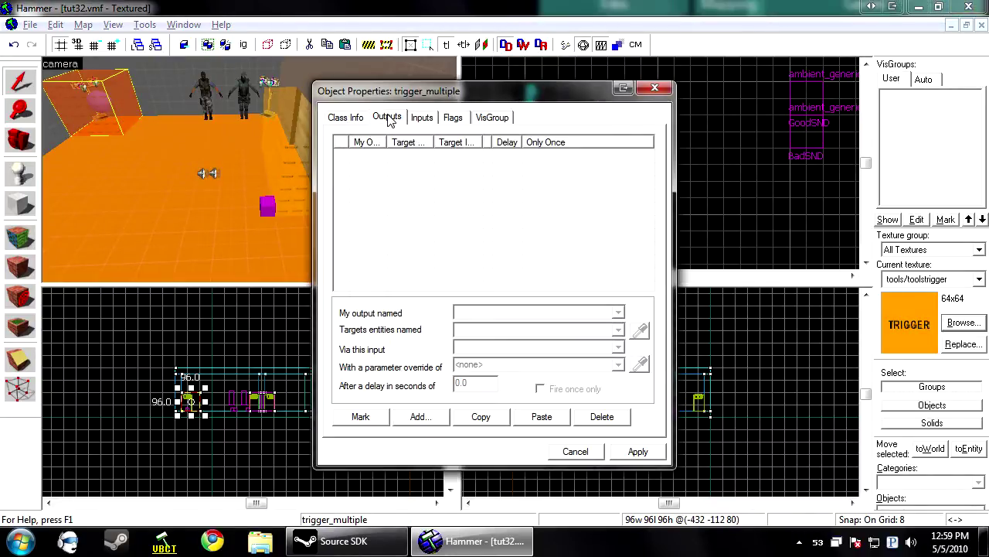
{"action": "left_click", "coordinate": [420, 417]}
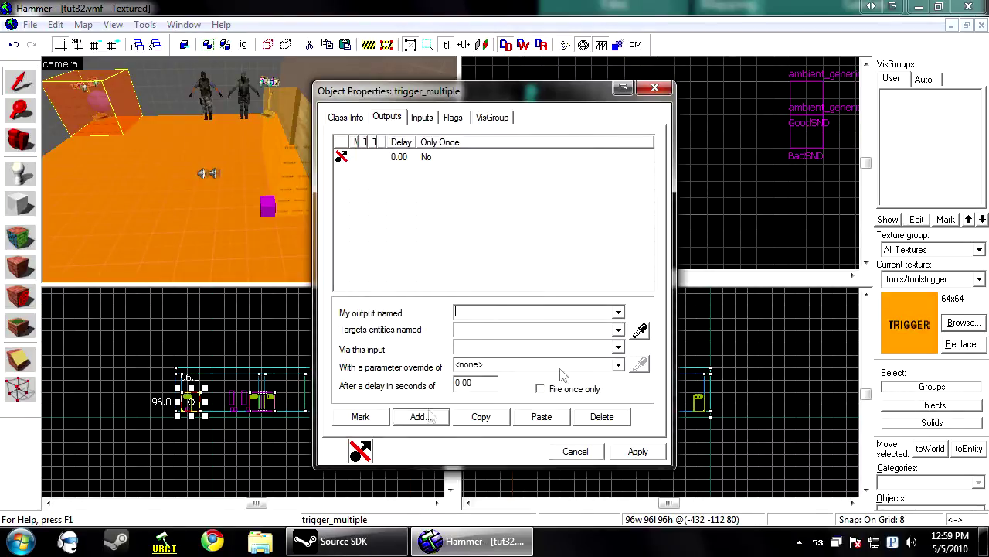
{"action": "left_click", "coordinate": [617, 312]}
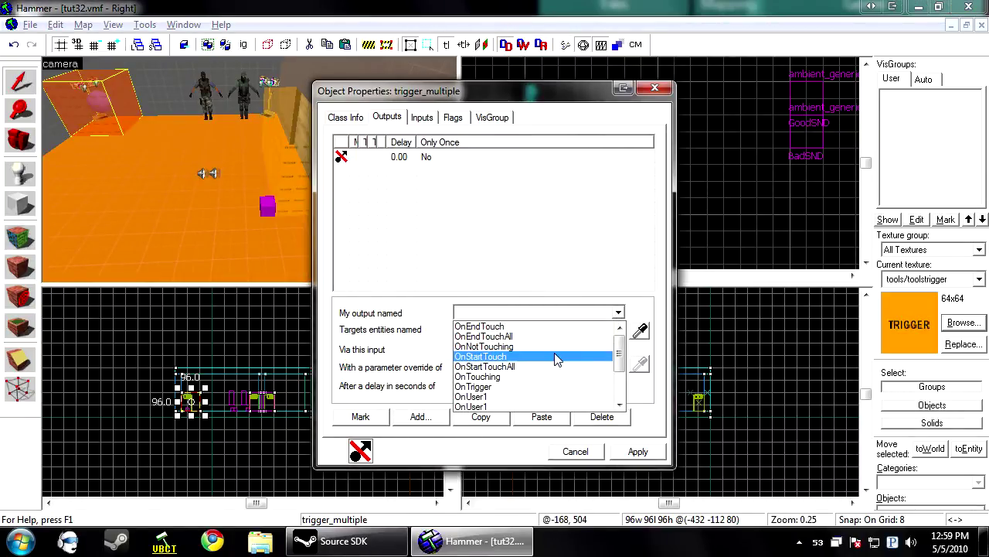
{"action": "left_click", "coordinate": [555, 355]}
{"action": "left_click", "coordinate": [640, 330]}
{"action": "left_click", "coordinate": [267, 206]}
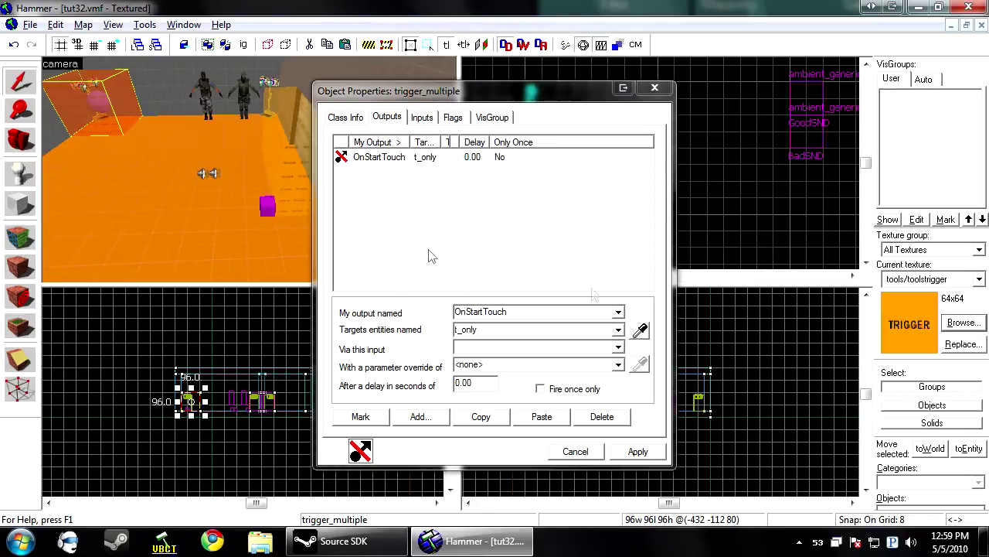
{"action": "left_click", "coordinate": [619, 349]}
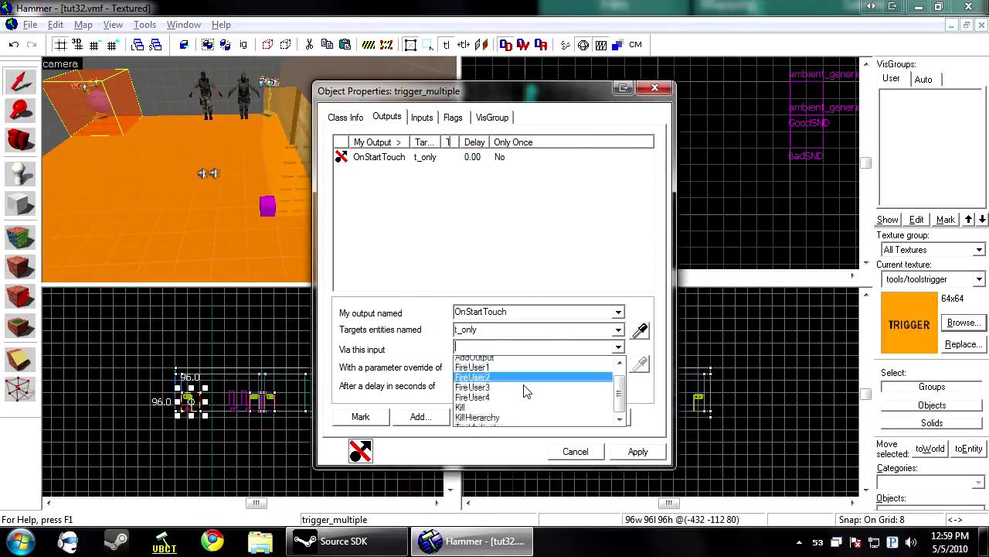
{"action": "left_click", "coordinate": [516, 422]}
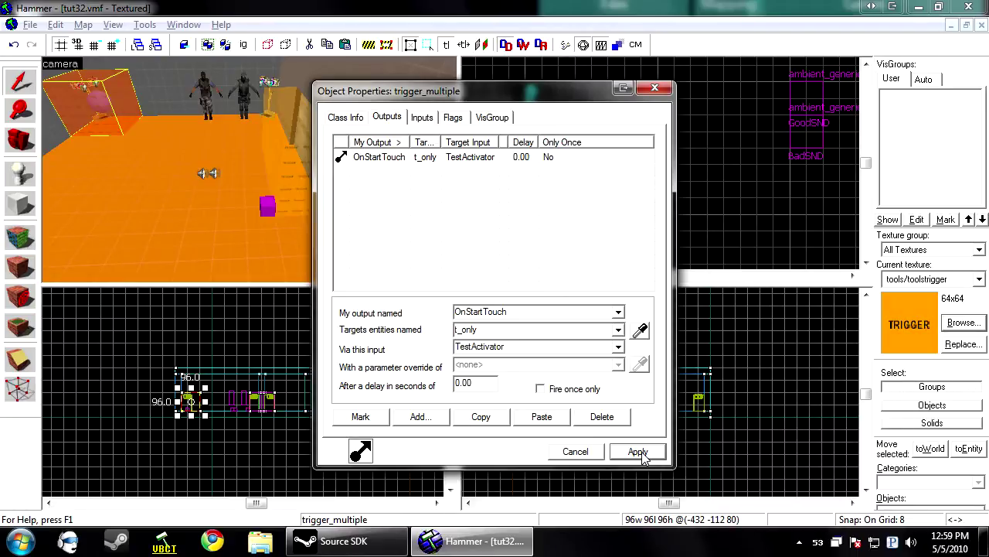
{"action": "left_click", "coordinate": [594, 454]}
{"action": "key", "text": "Escape"}
Step: Create a trigger-textured block 96 × 96 × 96 units around the spotlight prop in the opposite corner
{"action": "key", "text": "d"}
{"action": "key", "text": "z"}
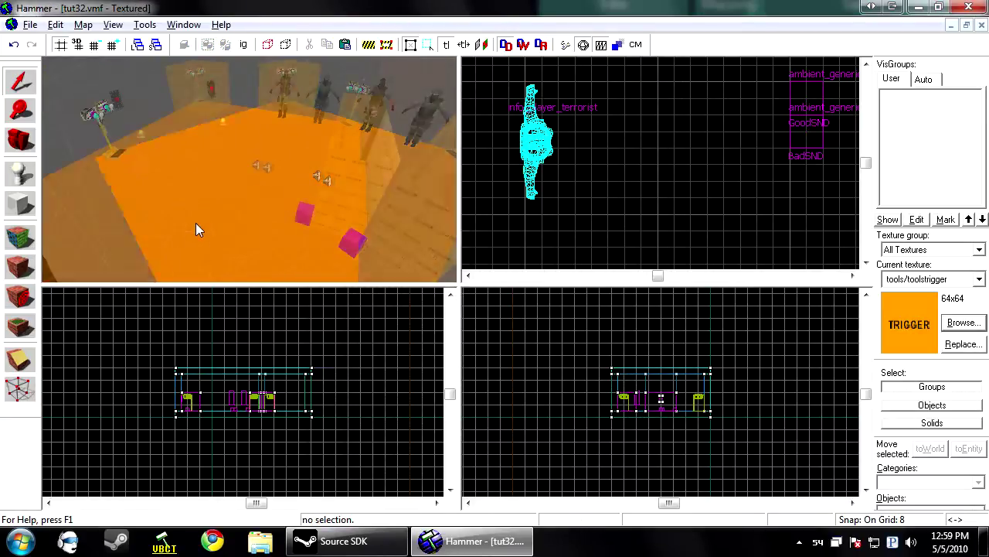
{"action": "key", "text": "z"}
{"action": "left_click", "coordinate": [422, 177]}
{"action": "key", "text": "shift+b"}
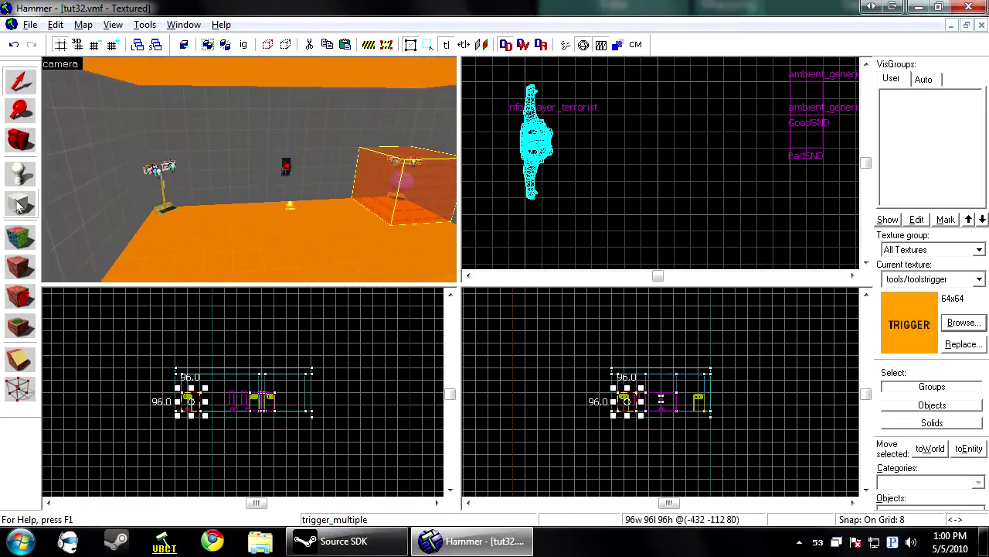
{"action": "scroll", "coordinate": [711, 231], "scroll_direction": "down", "scroll_amount": 5}
{"action": "scroll", "coordinate": [711, 231], "scroll_direction": "up", "scroll_amount": 1}
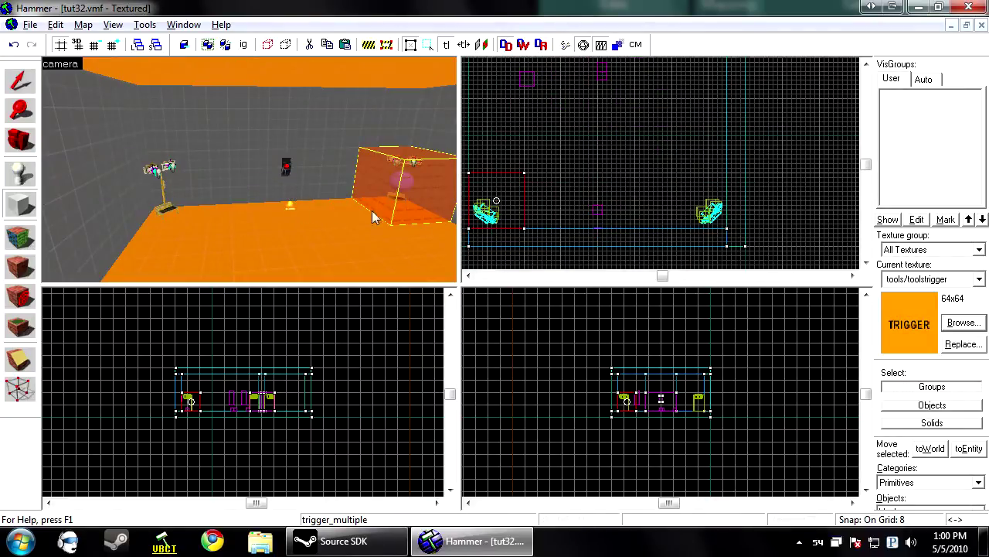
{"action": "scroll", "coordinate": [709, 212], "scroll_direction": "up", "scroll_amount": 2}
{"action": "left_click_drag", "start_coordinate": [747, 242], "coordinate": [617, 122]}
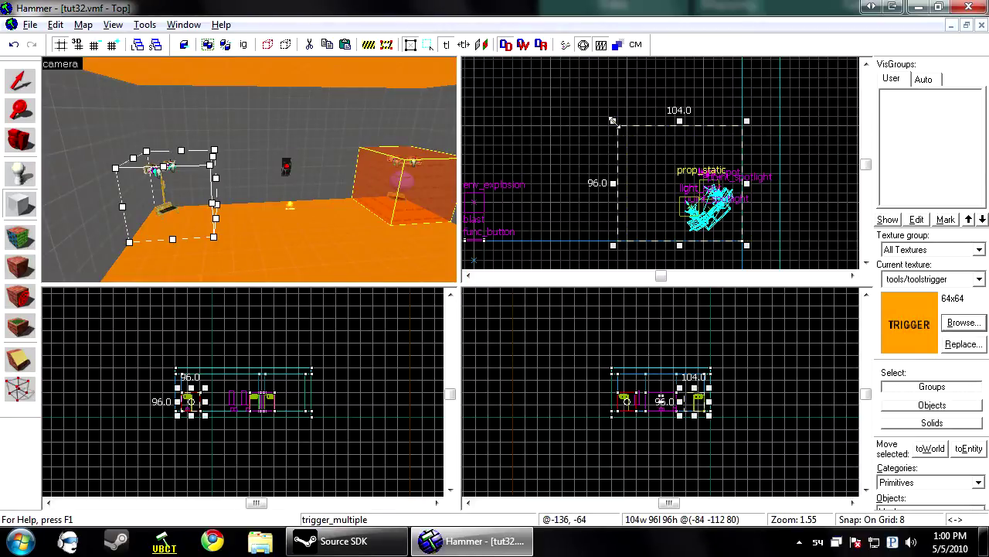
{"action": "key", "text": "Return"}
Step: Tie the new block to an entity and set its class to trigger_multiple
{"action": "key", "text": "ctrl+t"}
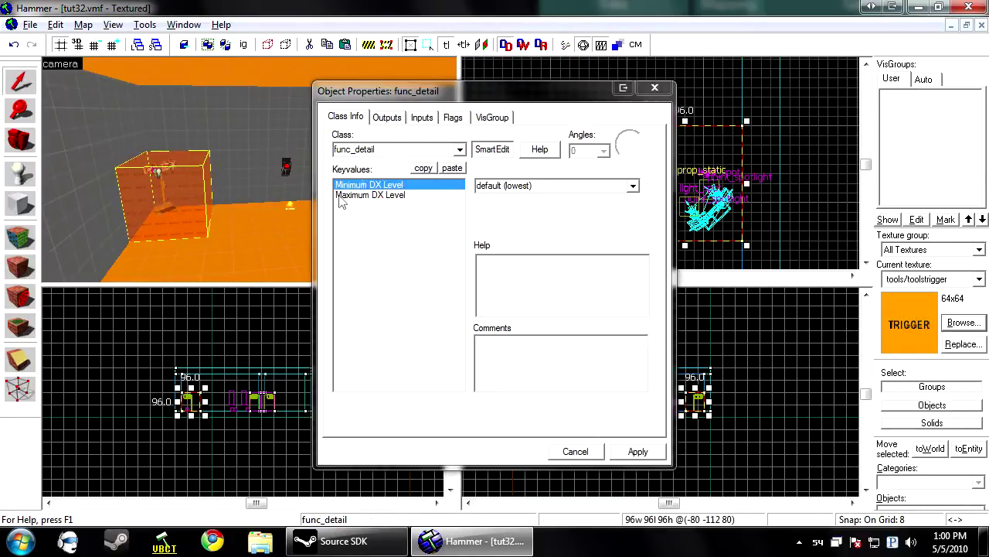
{"action": "left_click", "coordinate": [459, 149]}
{"action": "scroll", "coordinate": [402, 202], "scroll_direction": "down", "scroll_amount": 3}
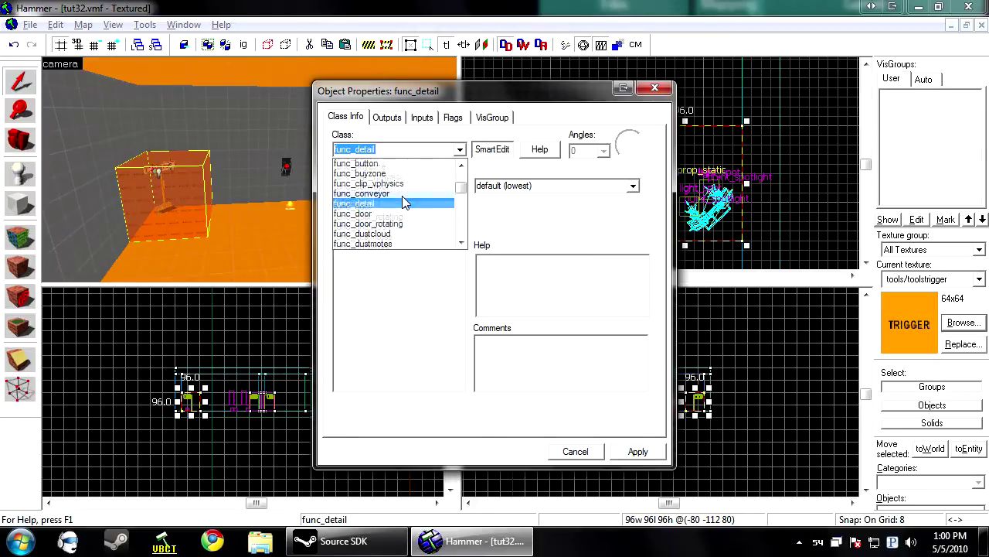
{"action": "type", "text": "trigger_"}
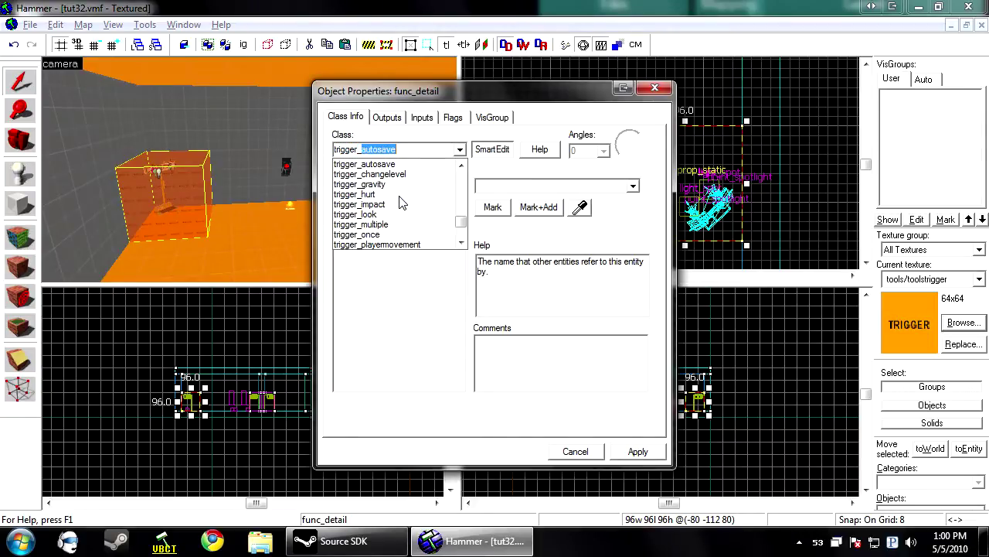
{"action": "type", "text": "multipl"}
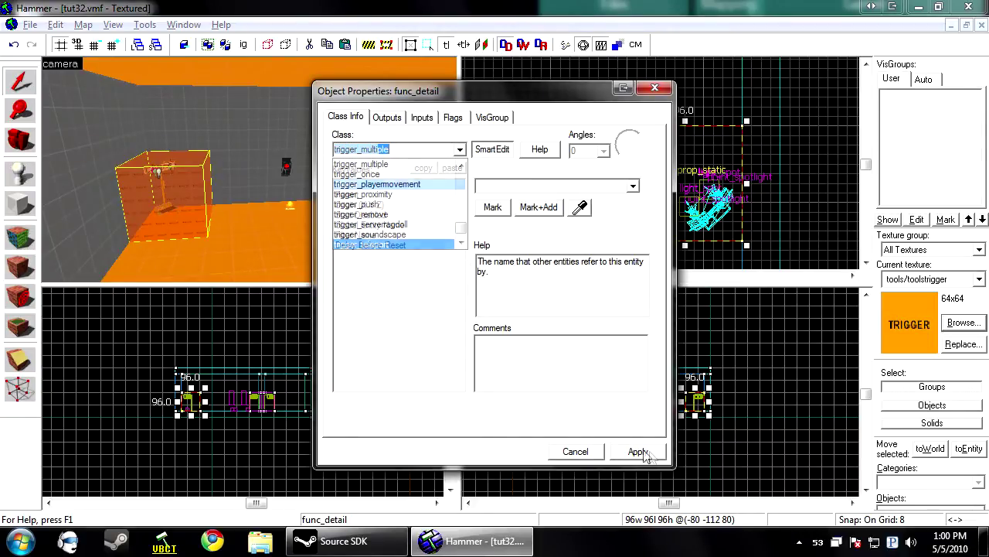
{"action": "key", "text": "Return"}
{"action": "left_click", "coordinate": [637, 451]}
{"action": "key", "text": "Escape"}
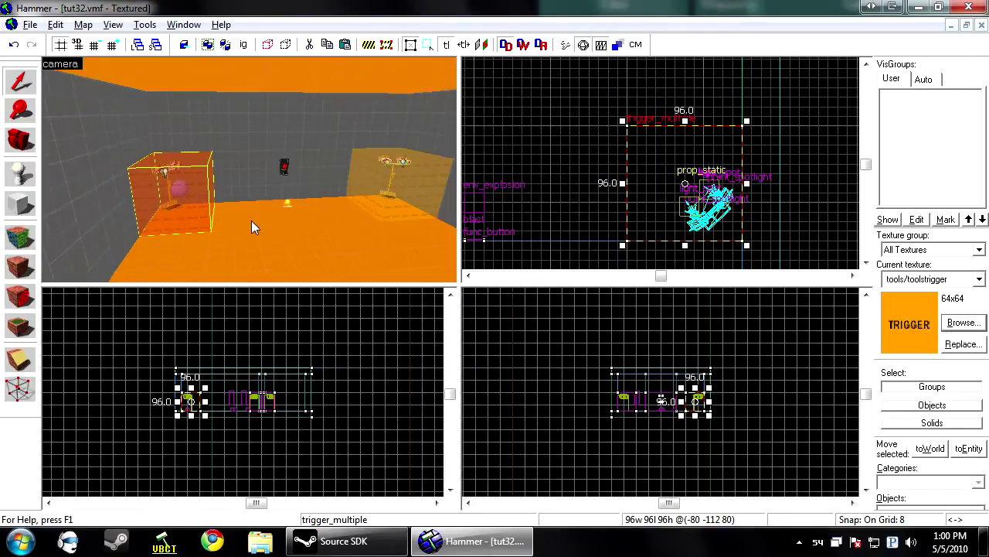
{"action": "key", "text": "alt+Return"}
{"action": "left_click", "coordinate": [399, 235]}
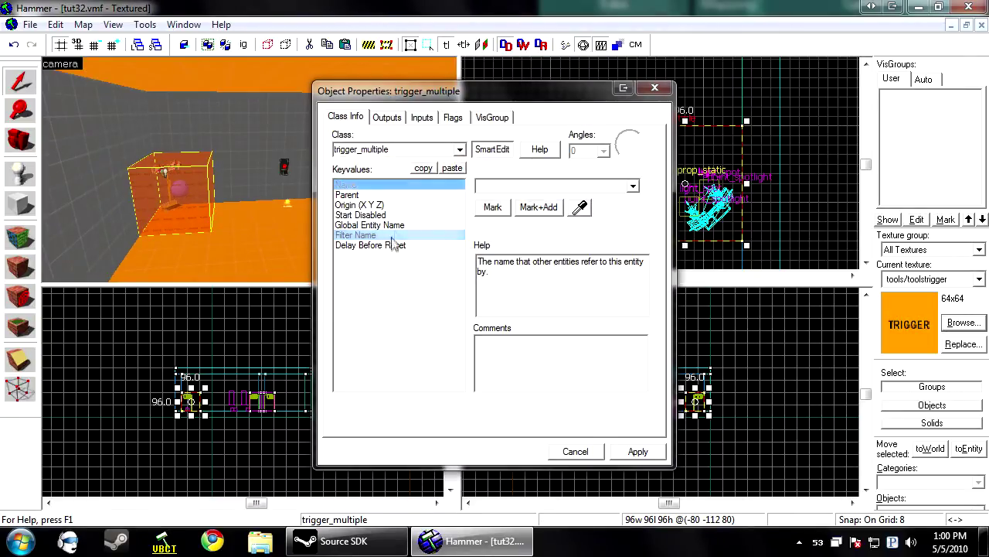
{"action": "left_click", "coordinate": [640, 452]}
{"action": "left_click", "coordinate": [585, 450]}
{"action": "key", "text": "Escape"}
Step: Place an entity on the floor near the new trigger and set its class to filter_damage_type
{"action": "key", "text": "z"}
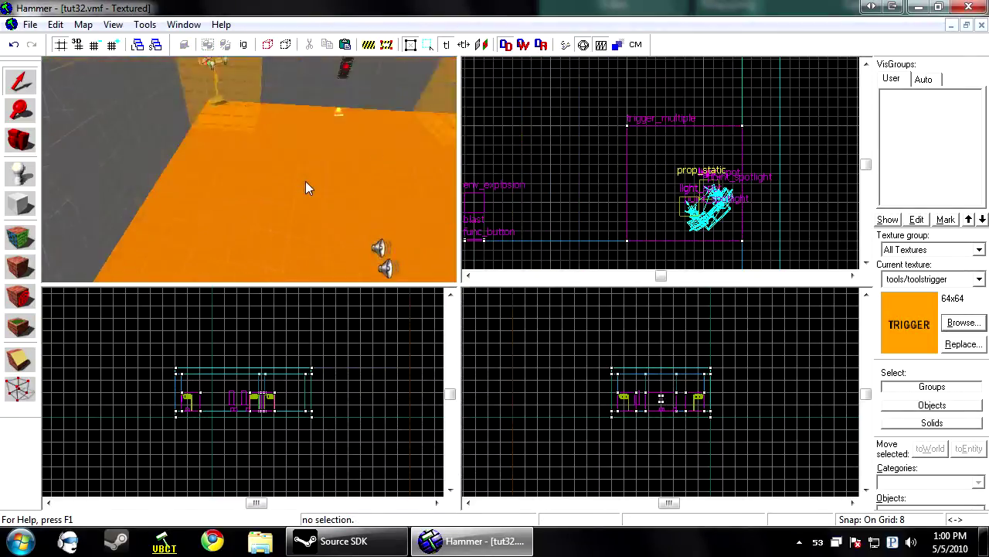
{"action": "key", "text": "z"}
{"action": "left_click", "coordinate": [13, 166]}
{"action": "left_click", "coordinate": [350, 184]}
{"action": "key", "text": "alt+Return"}
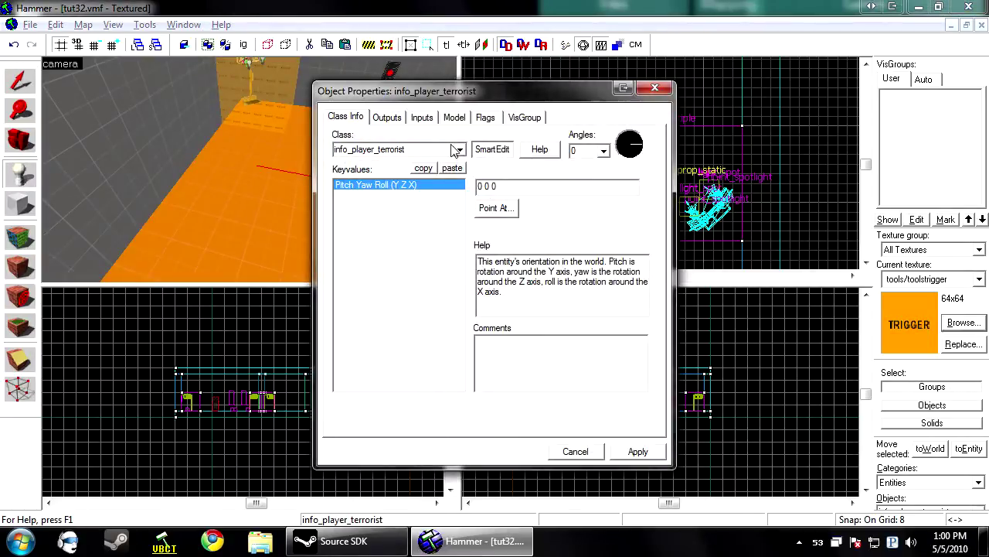
{"action": "left_click", "coordinate": [433, 149]}
{"action": "type", "text": "filter_activator_class"}
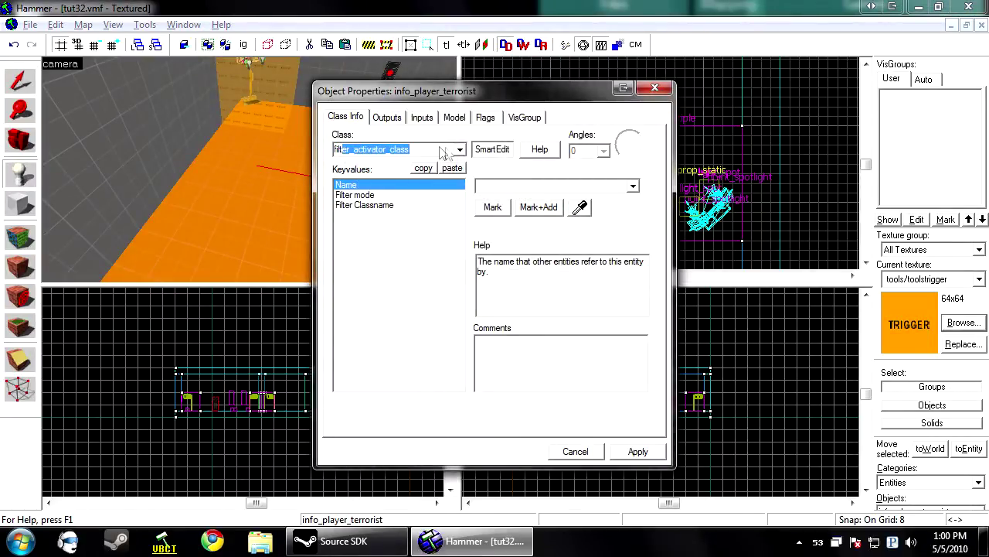
{"action": "left_click", "coordinate": [459, 149]}
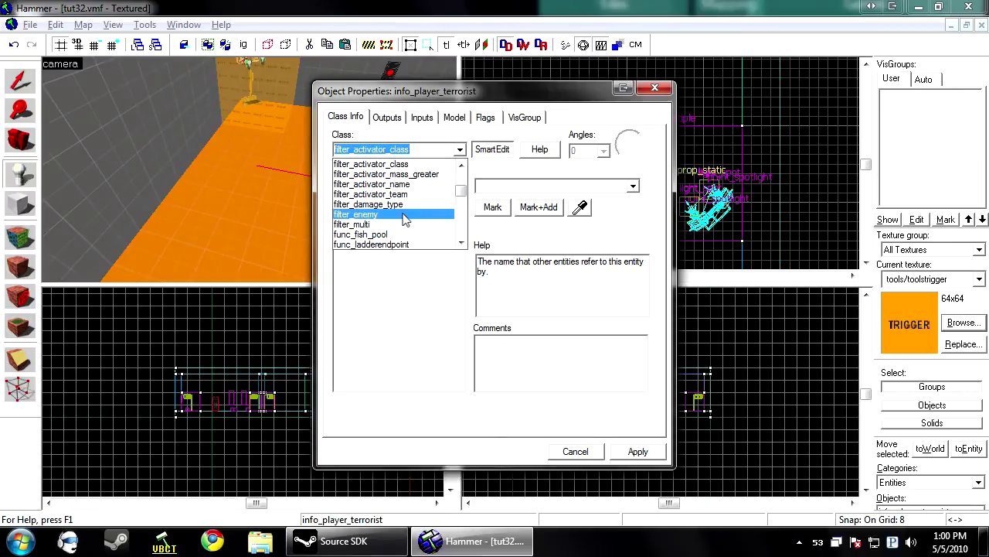
{"action": "left_click", "coordinate": [398, 206]}
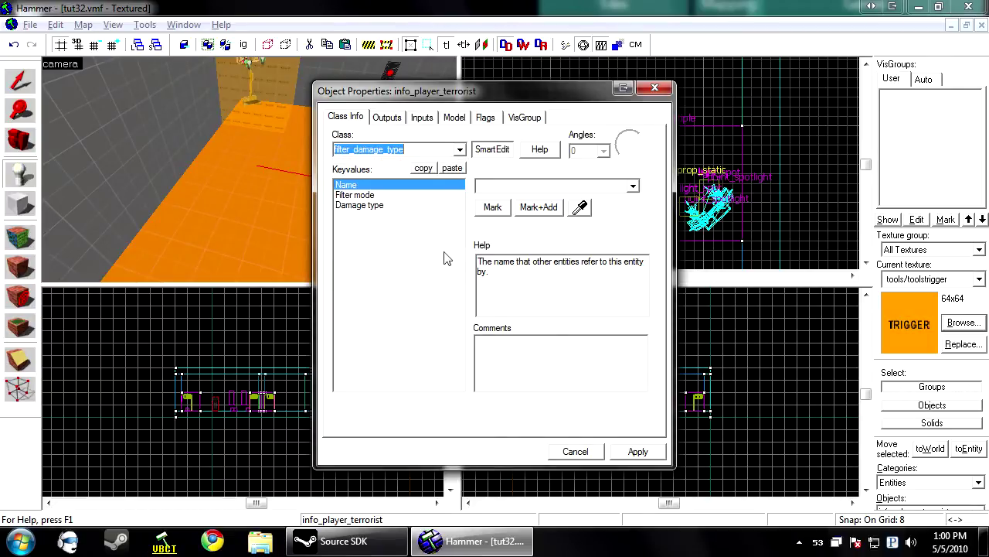
{"action": "left_click", "coordinate": [659, 452]}
Step: Move the filter_damage_type entity to the new trigger's corner and set its Filter mode to Disallow entities that match criteria
{"action": "scroll", "coordinate": [696, 108], "scroll_direction": "down", "scroll_amount": 5}
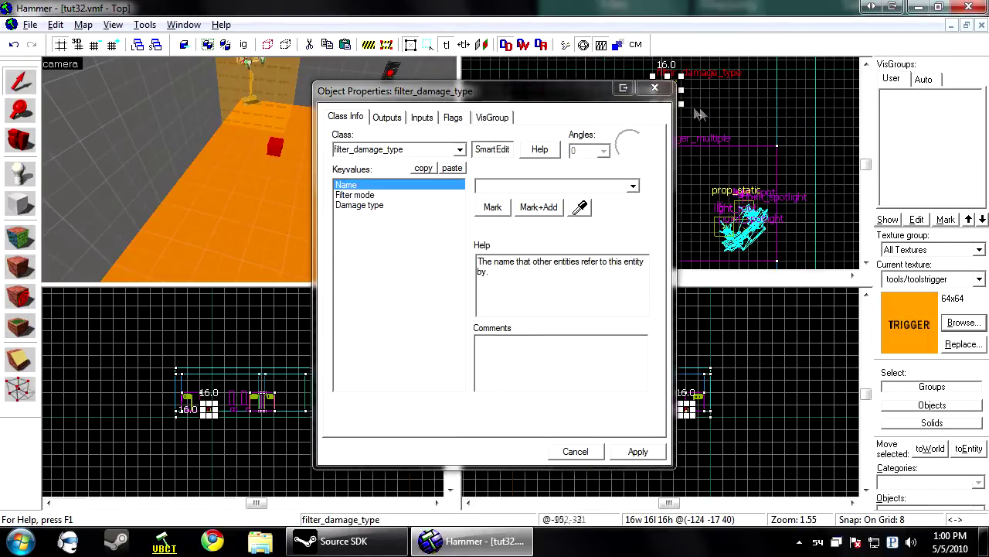
{"action": "scroll", "coordinate": [690, 104], "scroll_direction": "up", "scroll_amount": 1}
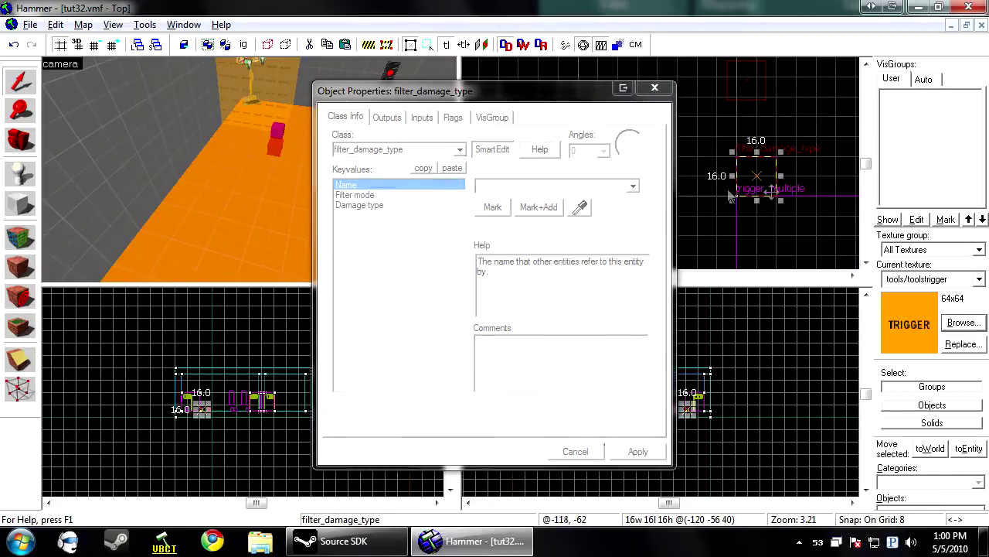
{"action": "left_click", "coordinate": [348, 196]}
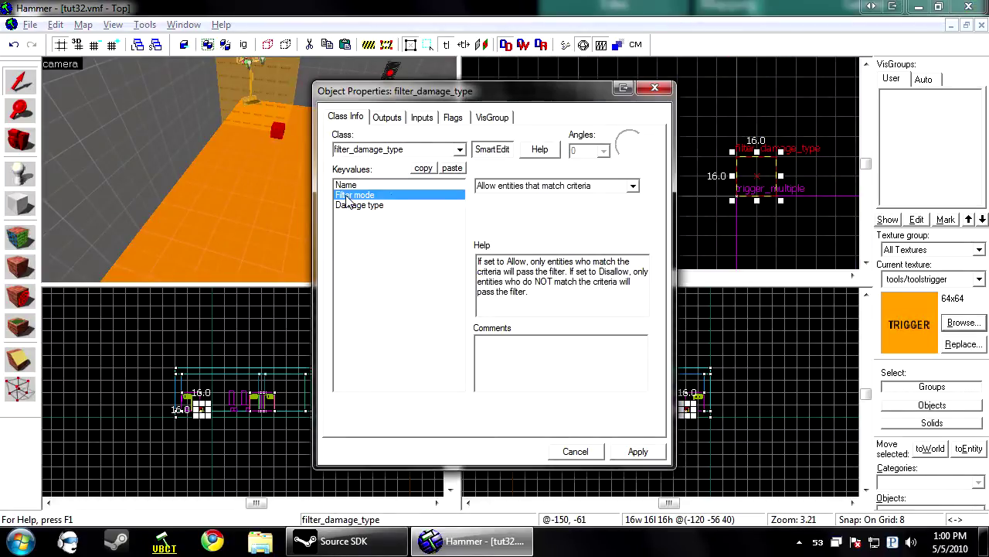
{"action": "left_click", "coordinate": [636, 188]}
{"action": "left_click", "coordinate": [495, 214]}
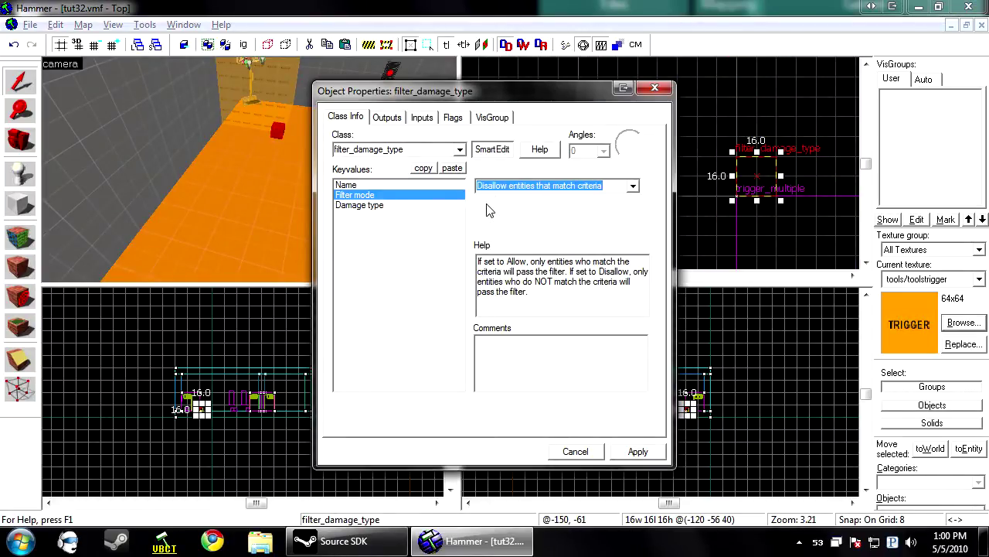
Step: Set the filter_damage_type entity's Damage type to BLAST and apply it
{"action": "left_click", "coordinate": [383, 205]}
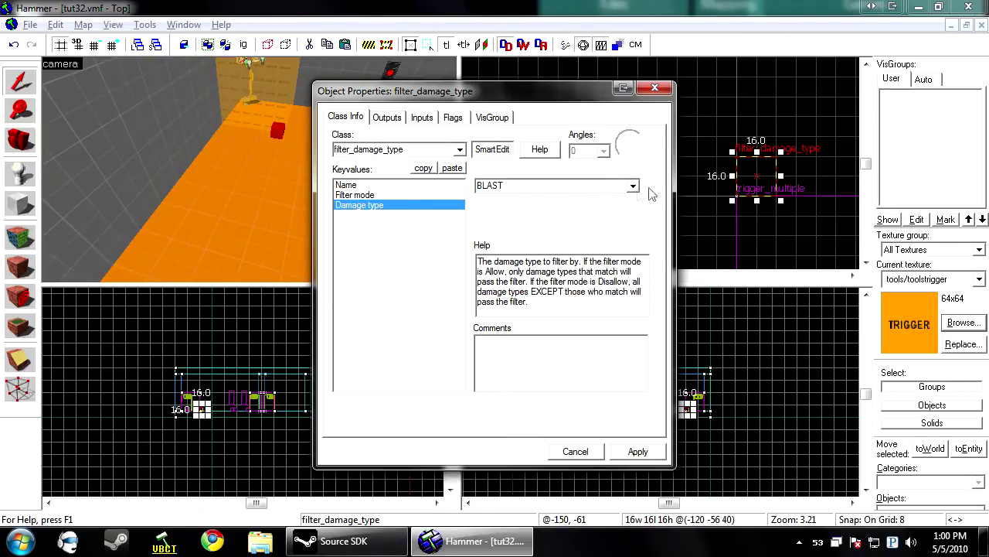
{"action": "left_click", "coordinate": [633, 186]}
{"action": "mouse_move", "coordinate": [633, 265]}
{"action": "left_mouse_down"}
{"action": "mouse_move", "coordinate": [635, 297]}
{"action": "mouse_move", "coordinate": [634, 237]}
{"action": "mouse_move", "coordinate": [636, 248]}
{"action": "left_mouse_up"}
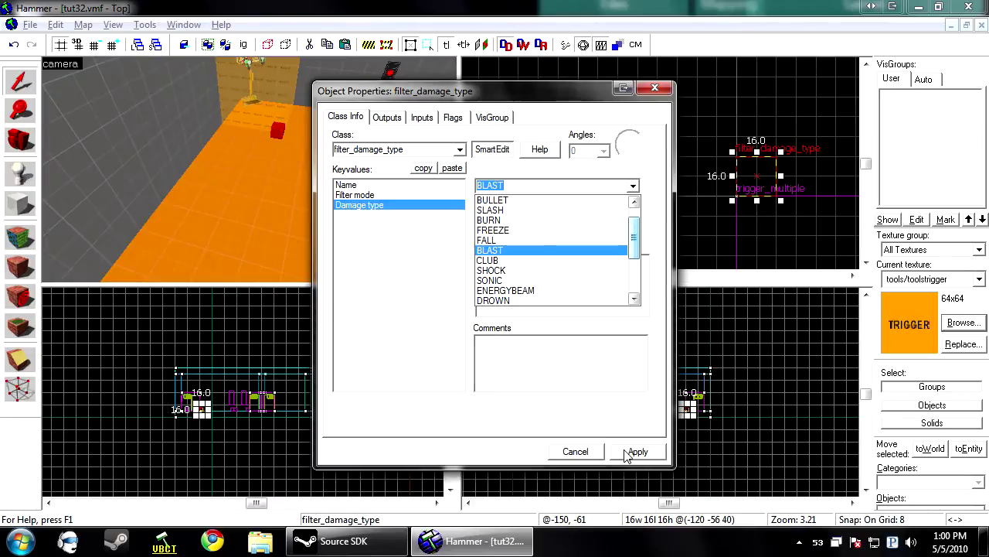
{"action": "left_click", "coordinate": [626, 455]}
{"action": "left_click", "coordinate": [622, 453]}
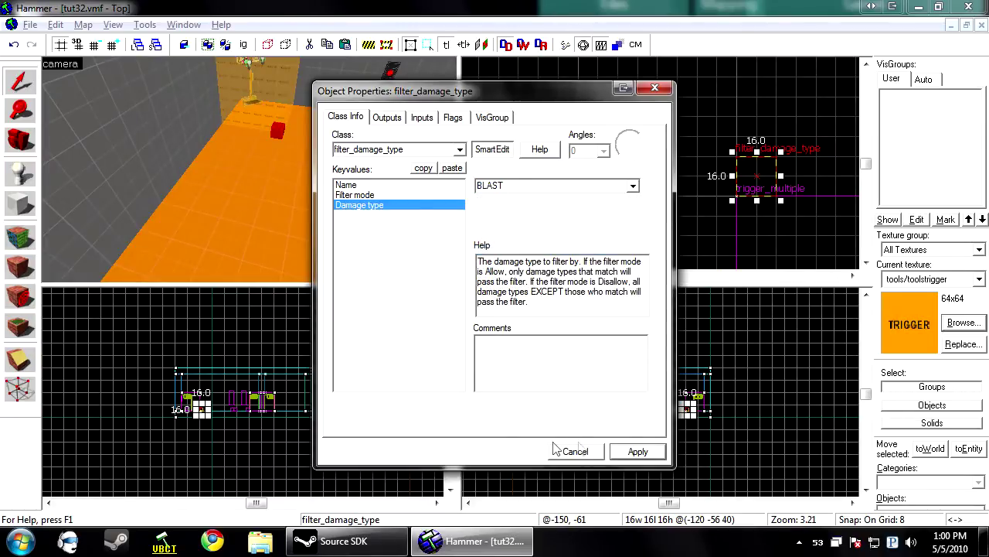
{"action": "left_click", "coordinate": [639, 456]}
{"action": "left_click", "coordinate": [632, 456]}
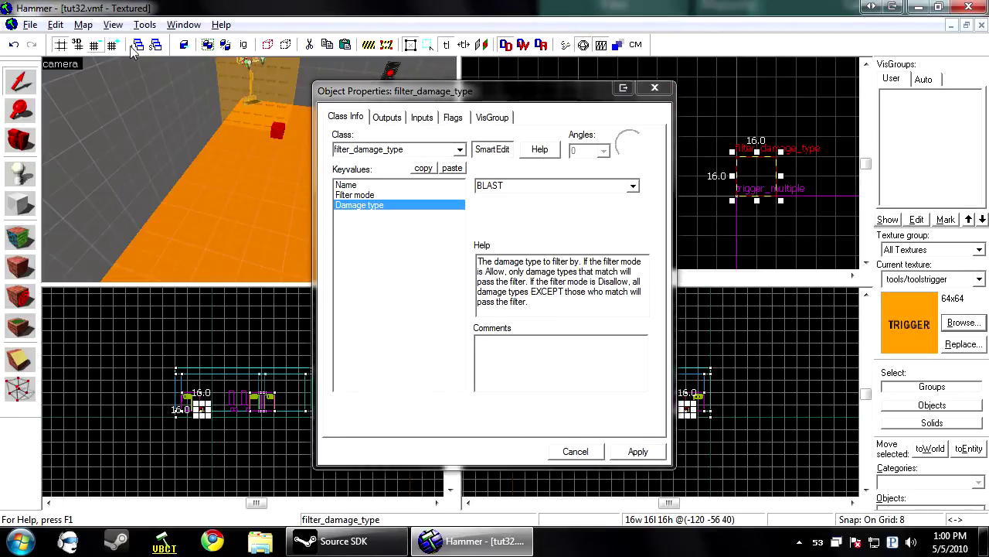
Step: Select the trigger_multiple around the spotlight prop and add an output named OnStartTouch to it
{"action": "key", "text": "z"}
{"action": "key", "text": "w"}
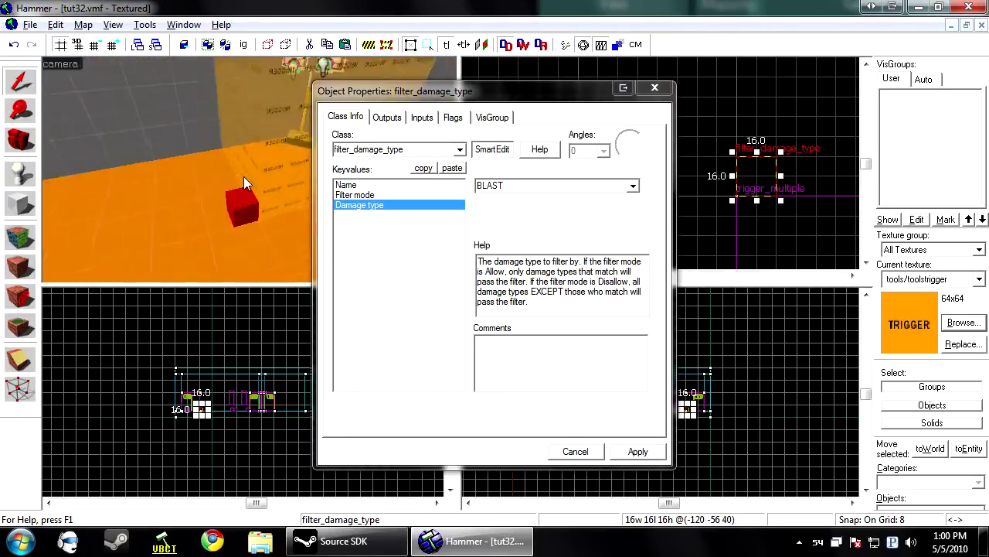
{"action": "key", "text": "s"}
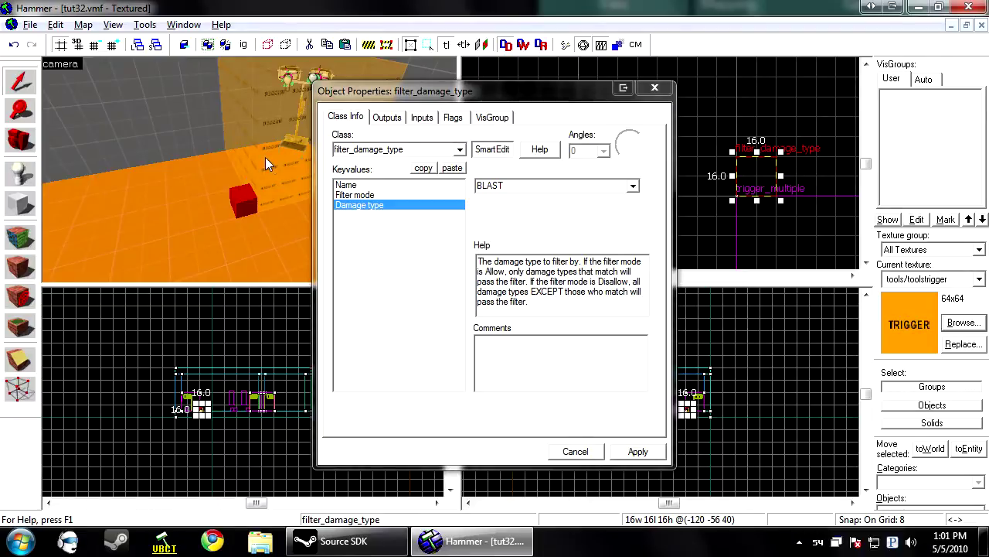
{"action": "left_click", "coordinate": [265, 157]}
{"action": "left_click", "coordinate": [389, 120]}
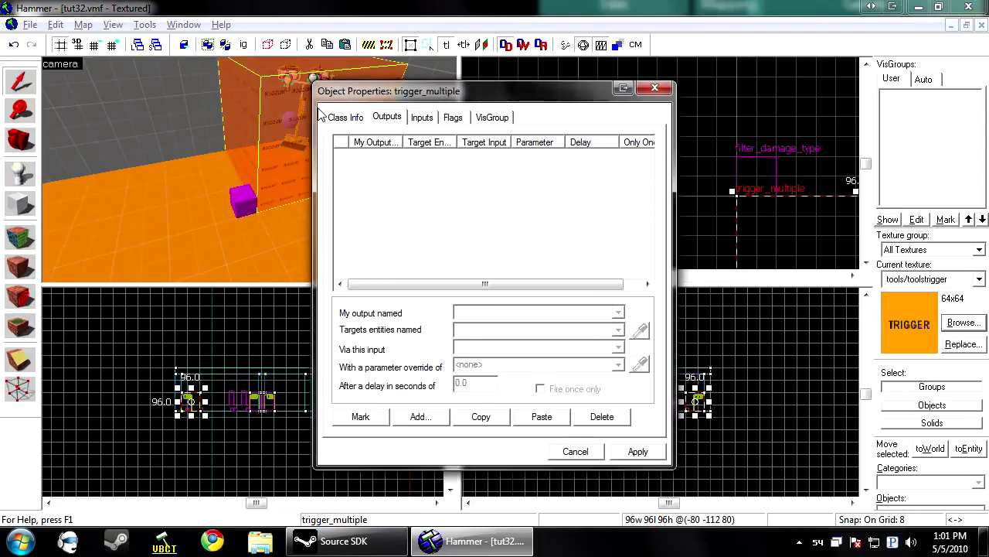
{"action": "left_click", "coordinate": [422, 417]}
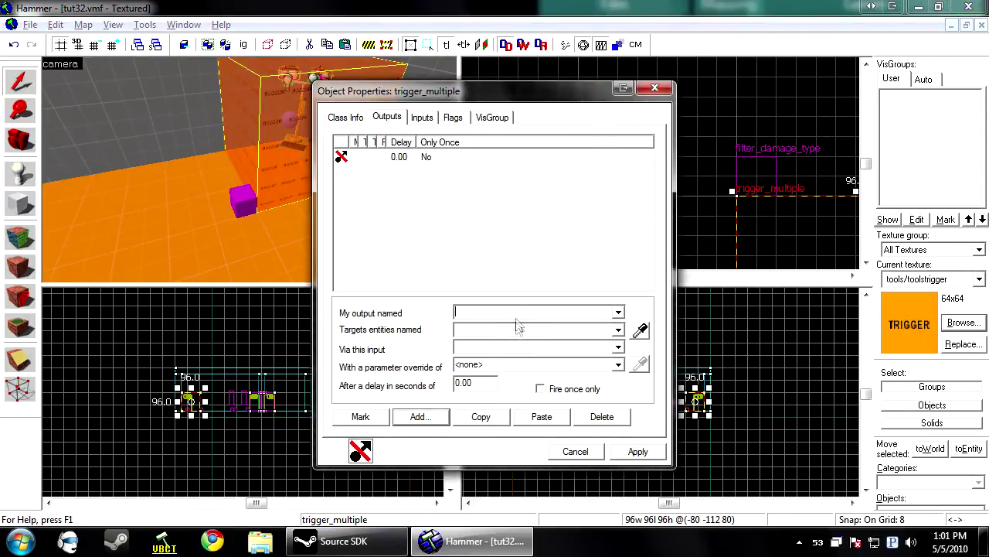
{"action": "left_click", "coordinate": [618, 313]}
{"action": "left_click", "coordinate": [526, 366]}
{"action": "key", "text": "Up"}
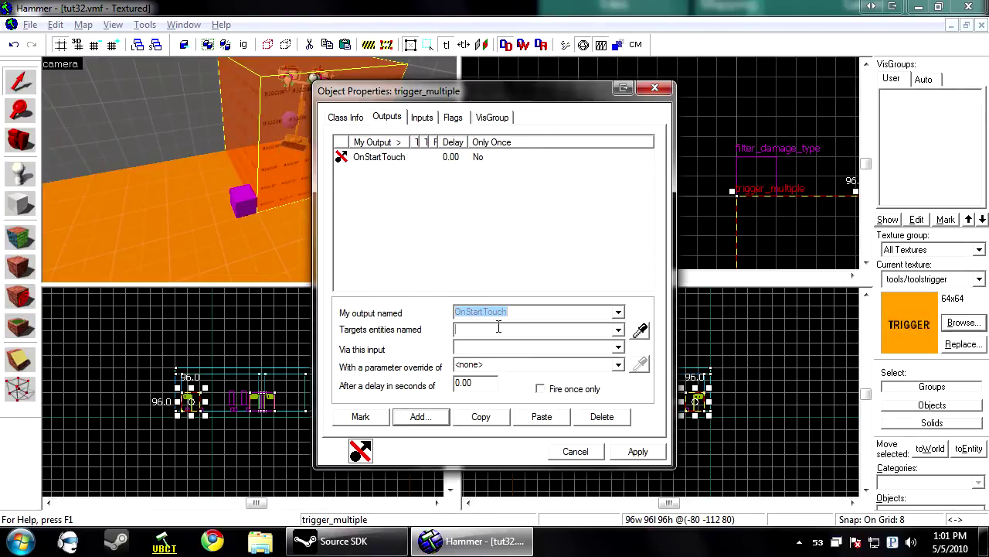
Step: Set the OnStartTouch output to target !Activator via the SetDamageFilter input
{"action": "left_click", "coordinate": [498, 329]}
{"action": "type", "text": "!"}
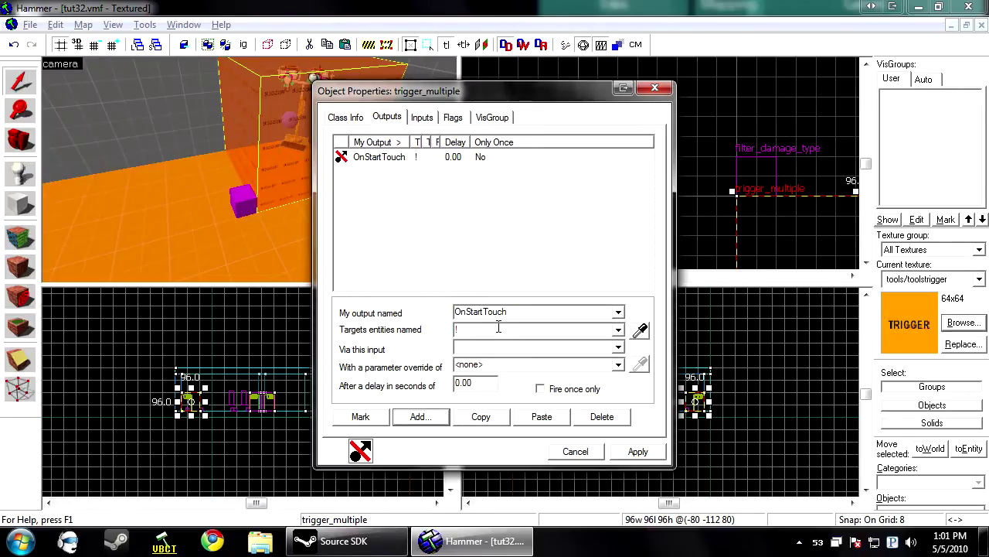
{"action": "type", "text": "Activa"}
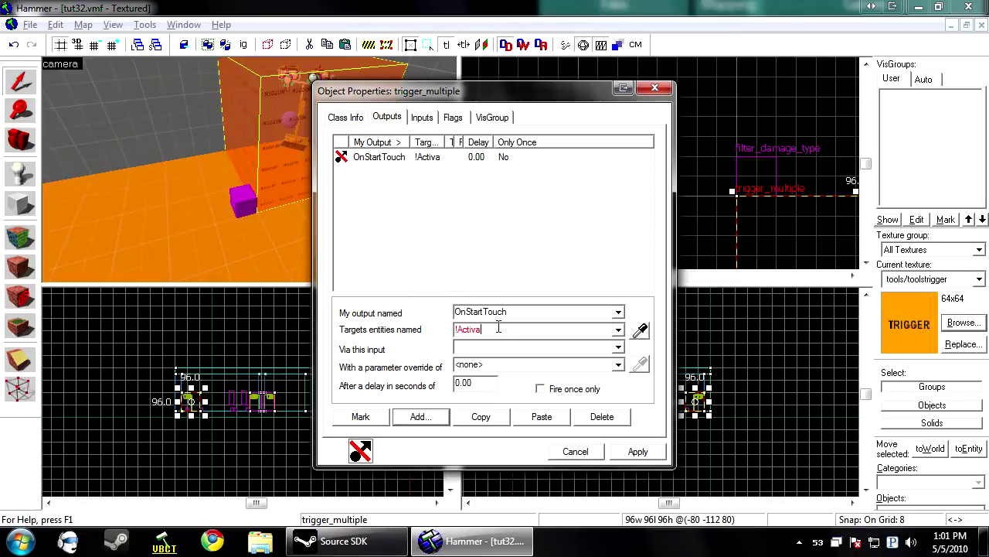
{"action": "key", "text": "BackSpace"}
{"action": "key", "text": "BackSpace"}
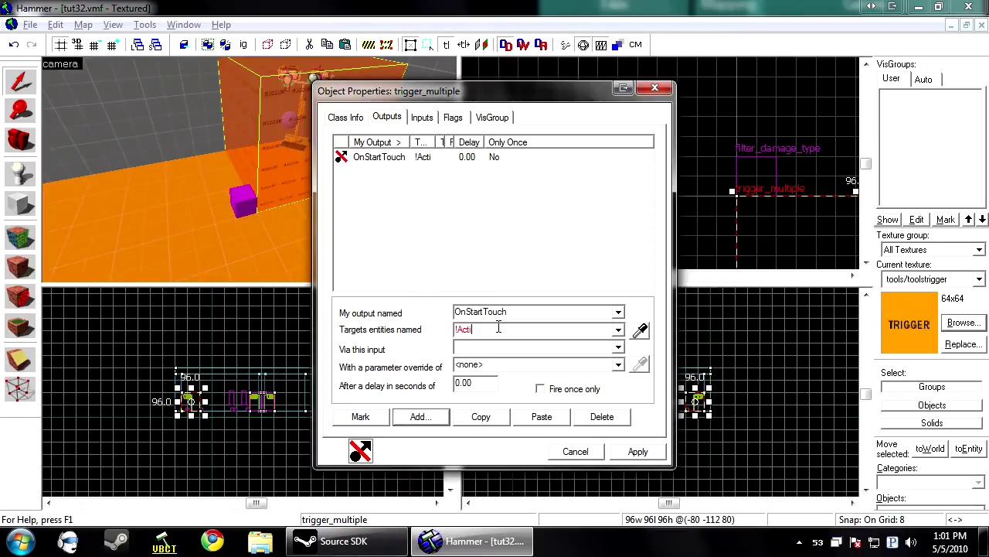
{"action": "type", "text": "vator"}
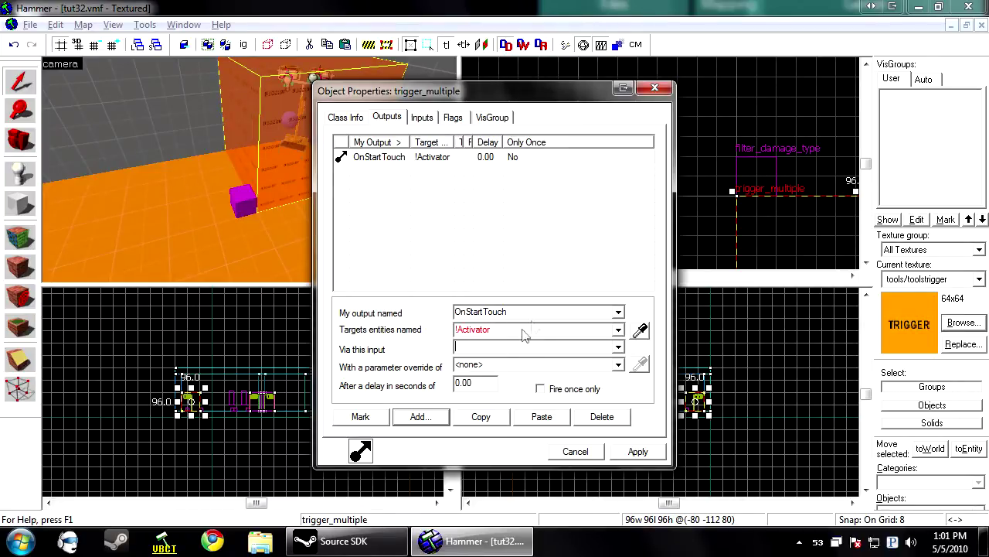
{"action": "left_click_drag", "start_coordinate": [527, 314], "coordinate": [515, 331]}
{"action": "left_click", "coordinate": [509, 346]}
{"action": "type", "text": "SetDamageFilter"}
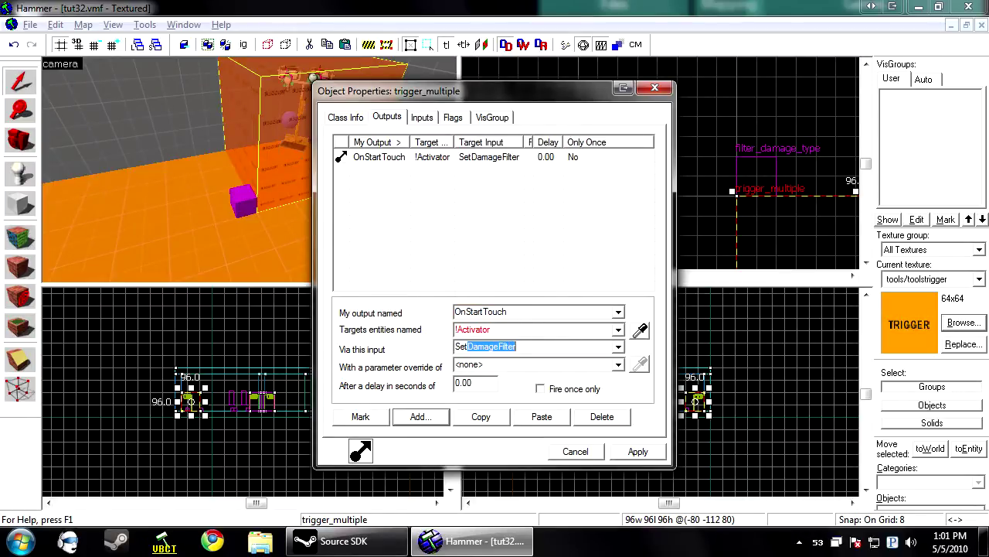
{"action": "left_click", "coordinate": [535, 346]}
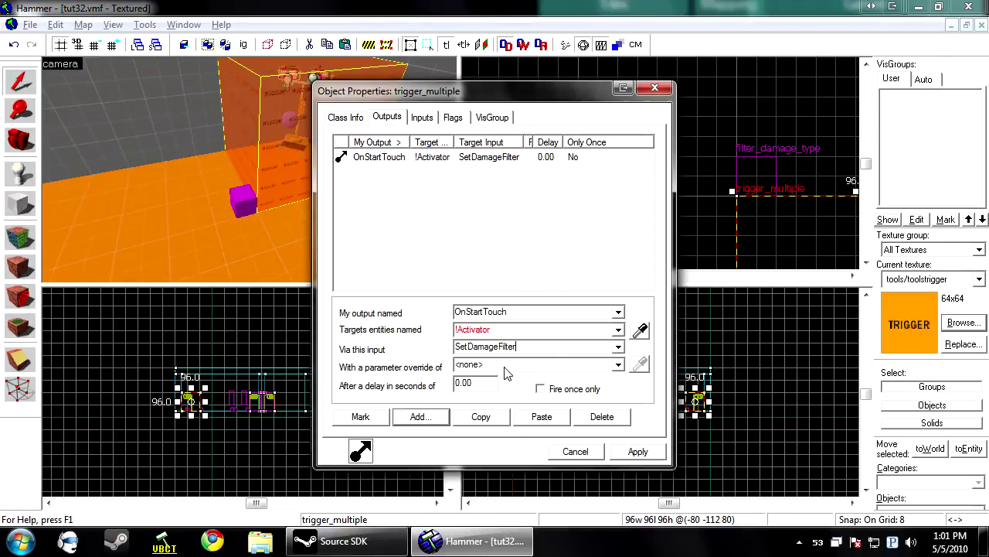
{"action": "key", "text": "Tab"}
Step: Name the filter_damage_type entity NoBlast and apply the change
{"action": "left_click", "coordinate": [243, 201]}
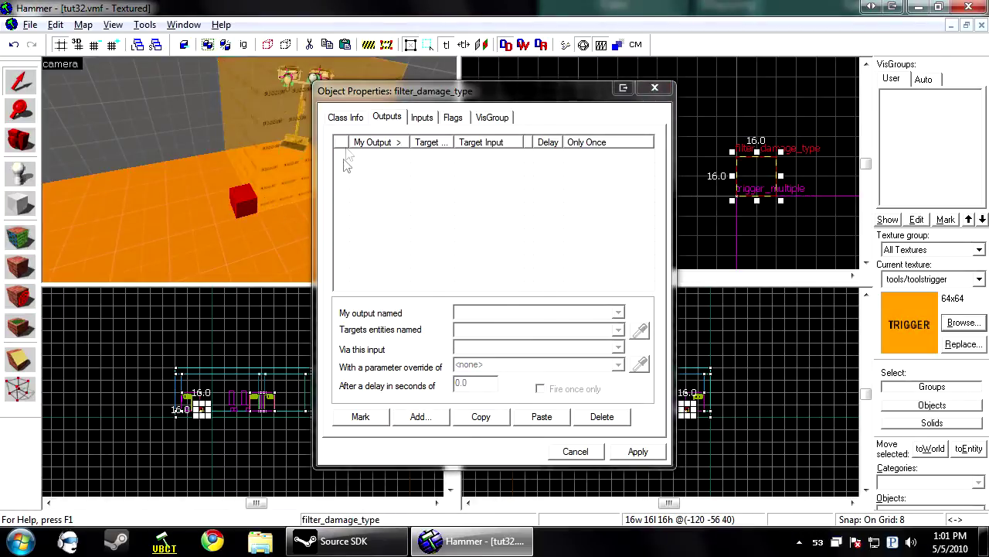
{"action": "left_click", "coordinate": [347, 118]}
{"action": "left_click", "coordinate": [480, 184]}
{"action": "left_click", "coordinate": [479, 185]}
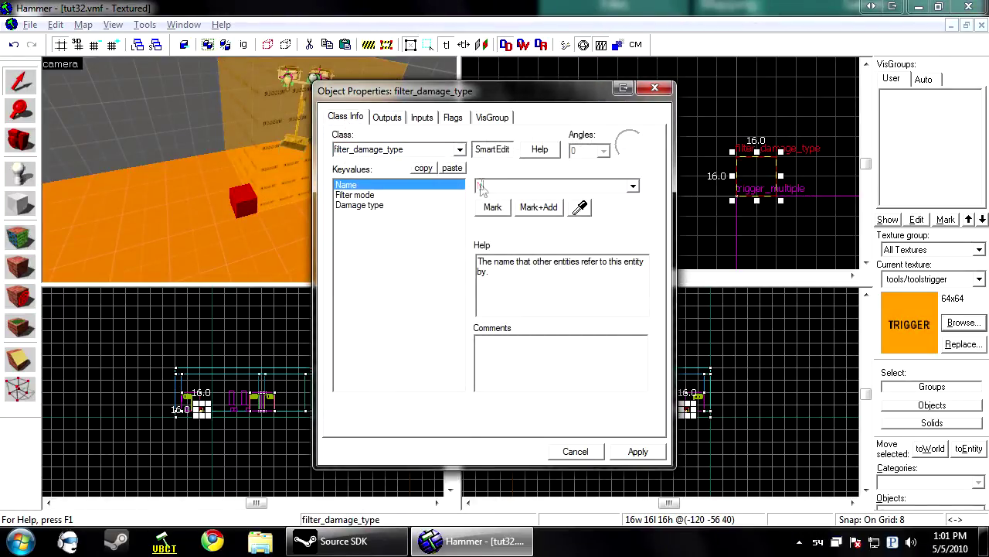
{"action": "left_click", "coordinate": [634, 449]}
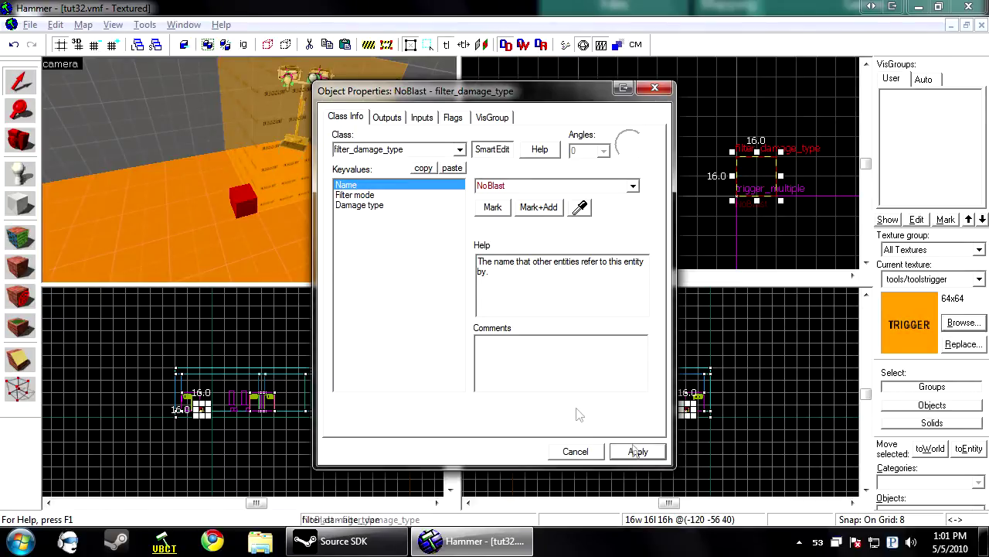
Step: Set the parameter override of the trigger_multiple's OnStartTouch output to NoBlast, apply it, and close the properties and clear the selection
{"action": "left_click", "coordinate": [290, 118]}
{"action": "left_click", "coordinate": [384, 121]}
{"action": "left_click", "coordinate": [509, 369]}
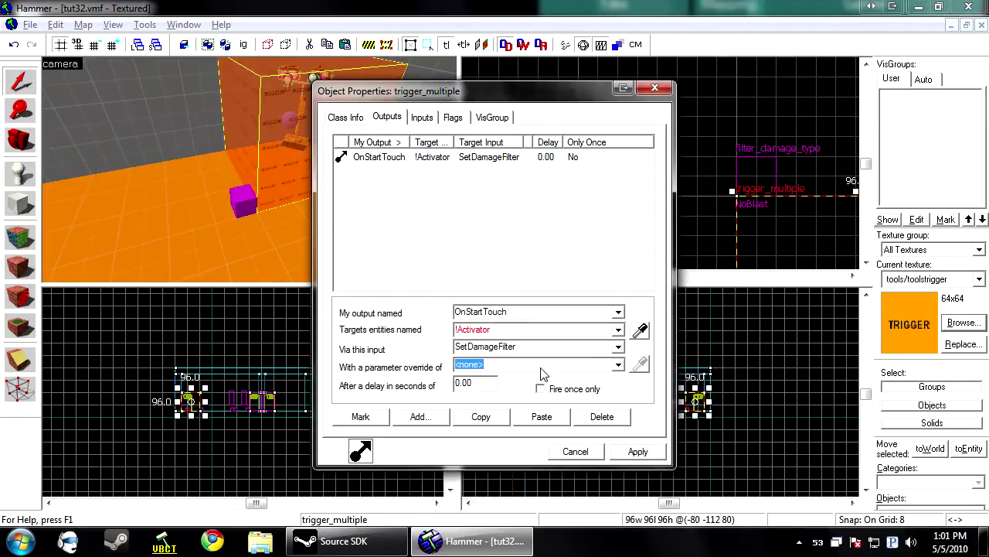
{"action": "type", "text": "NoBlast"}
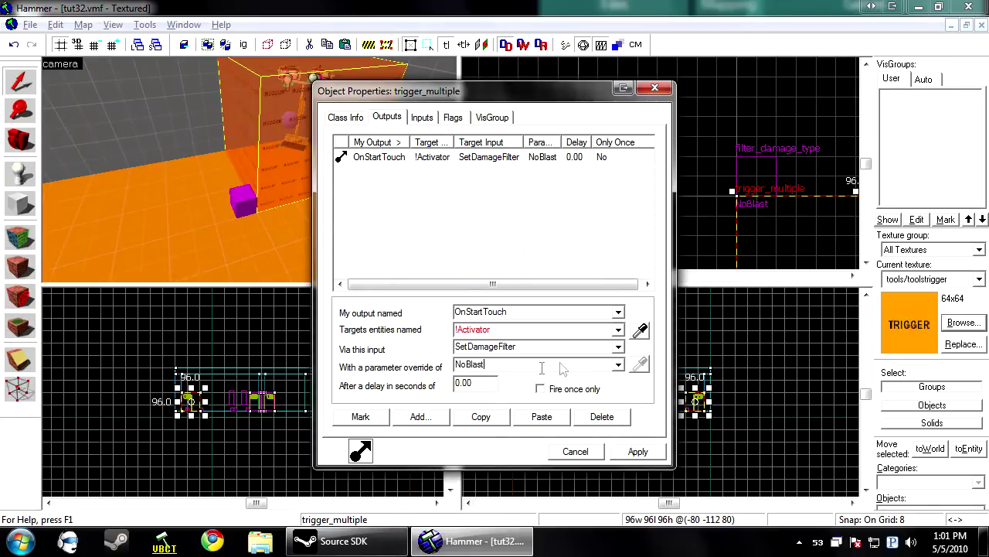
{"action": "left_click", "coordinate": [647, 455]}
{"action": "left_click", "coordinate": [589, 455]}
{"action": "key", "text": "Escape"}
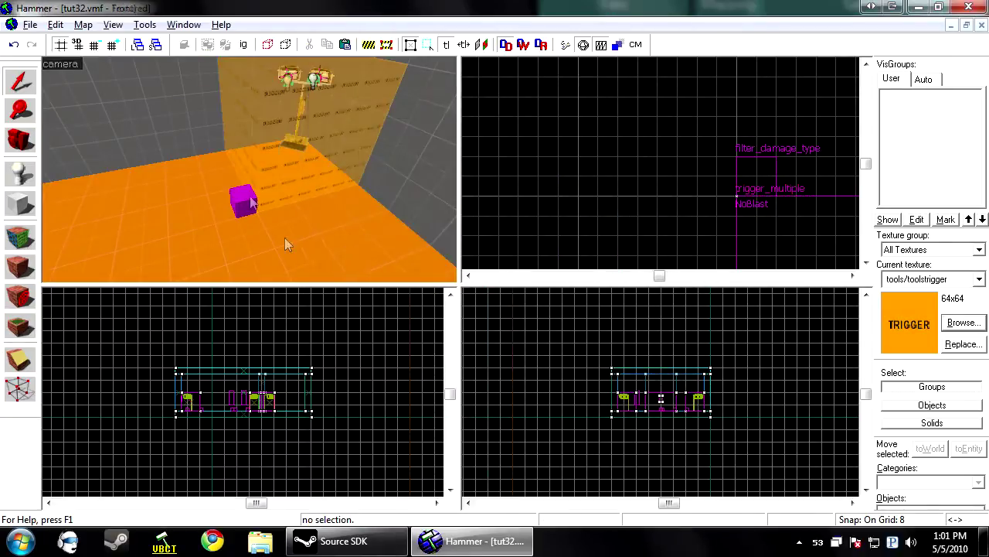
Step: Run the finished map in the game
{"action": "key", "text": "s"}
{"action": "key", "text": "d"}
{"action": "key", "text": "w"}
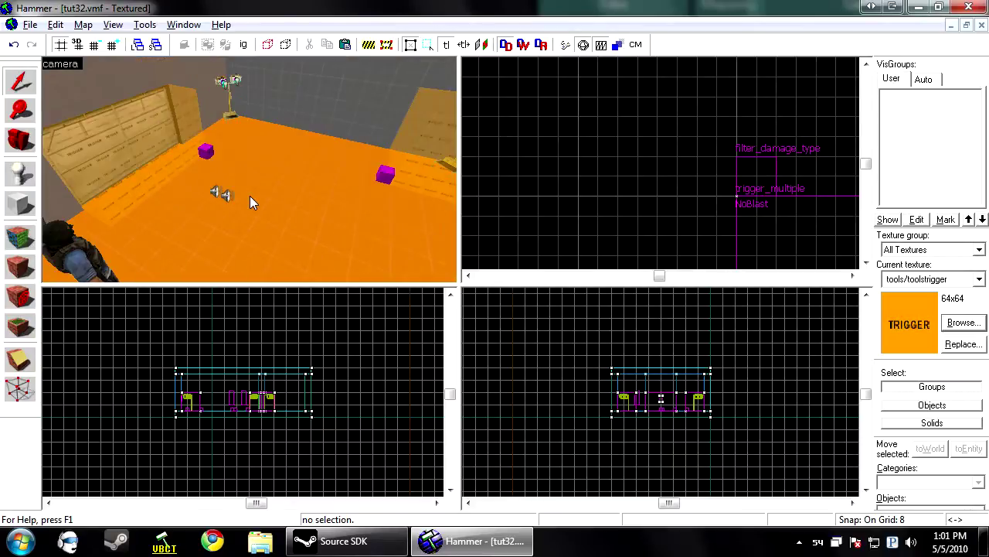
{"action": "key", "text": "F9"}
{"action": "left_click", "coordinate": [504, 402]}
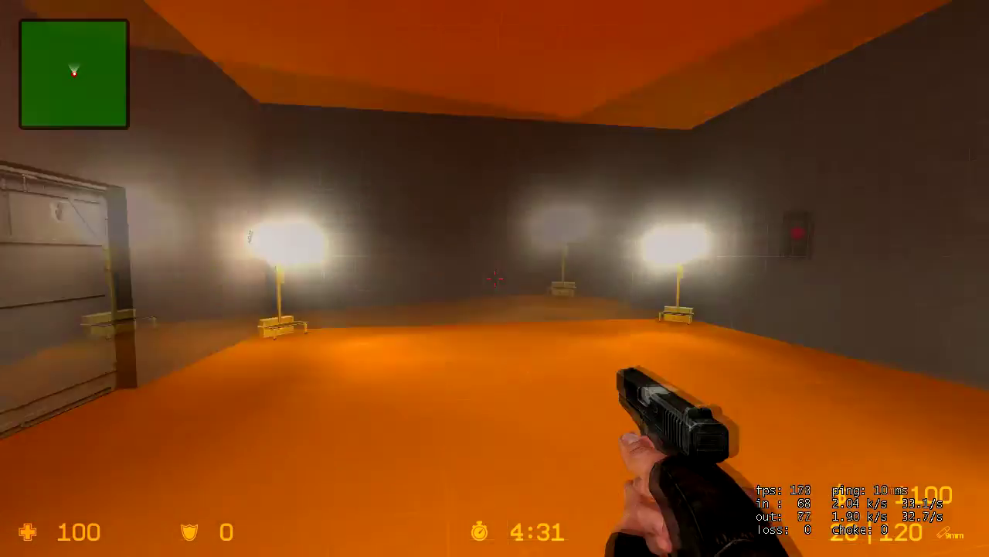
Step: Playtest the garage door by equipping the knife, walking up to the door and going through the opening
{"action": "key", "text": "3"}
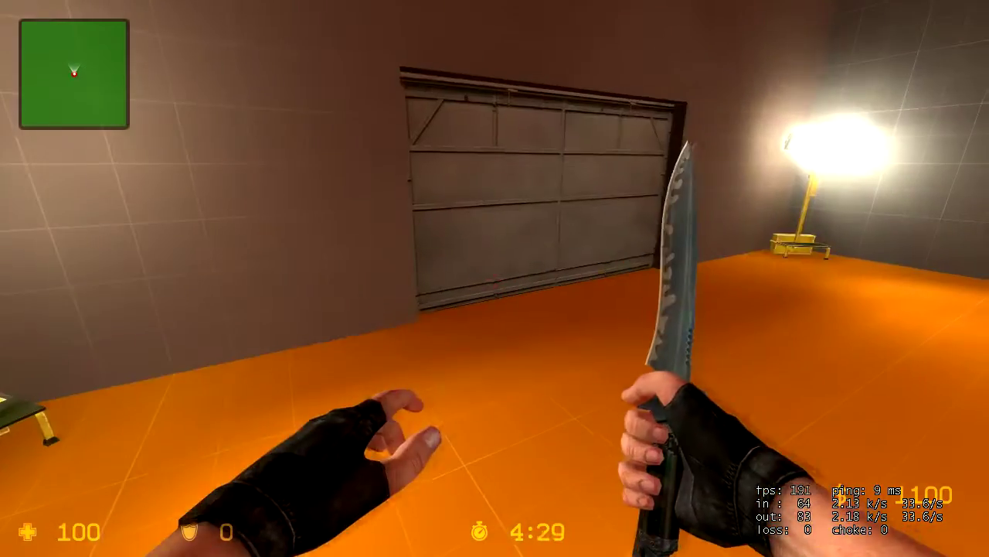
{"action": "left_click", "coordinate": [495, 278]}
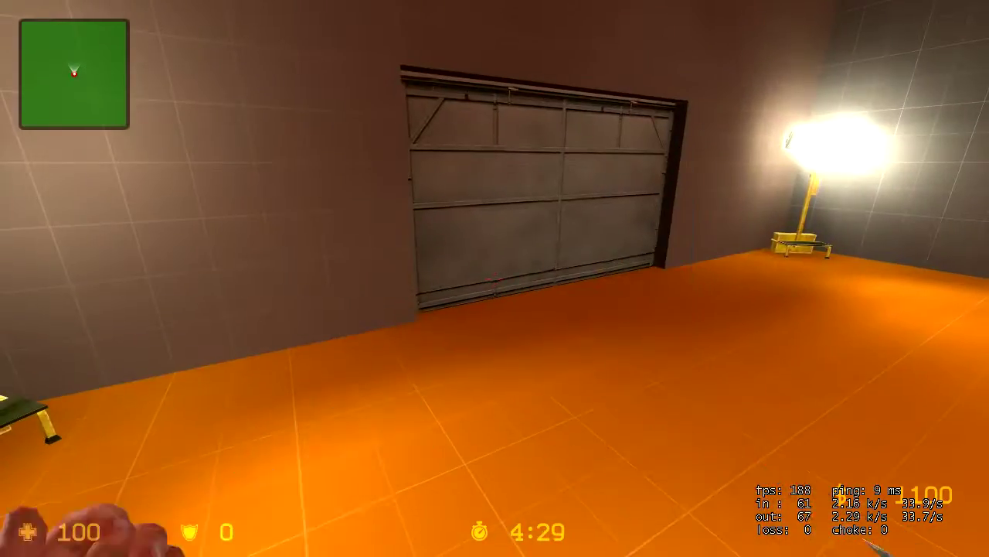
{"action": "key", "text": "w"}
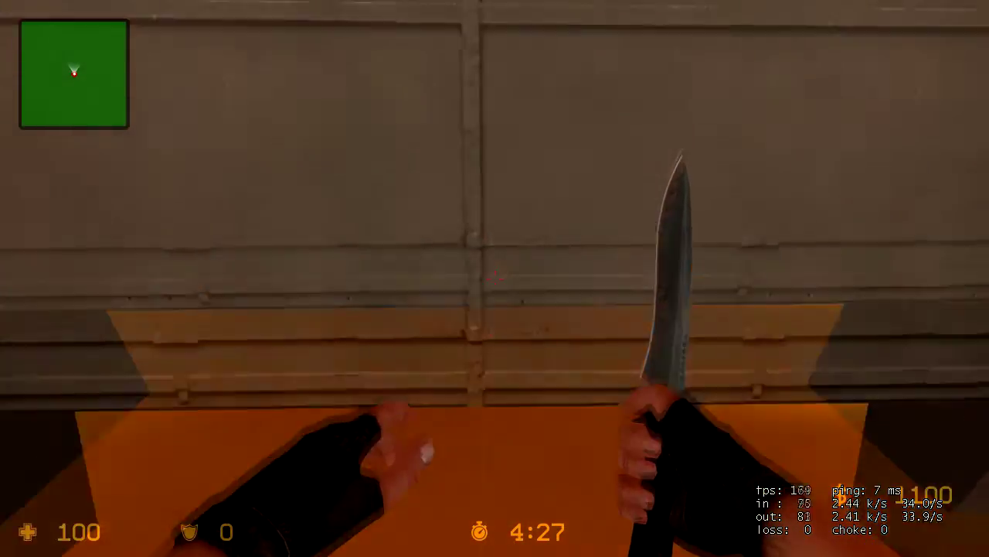
{"action": "key", "text": "w"}
{"action": "key", "text": "s"}
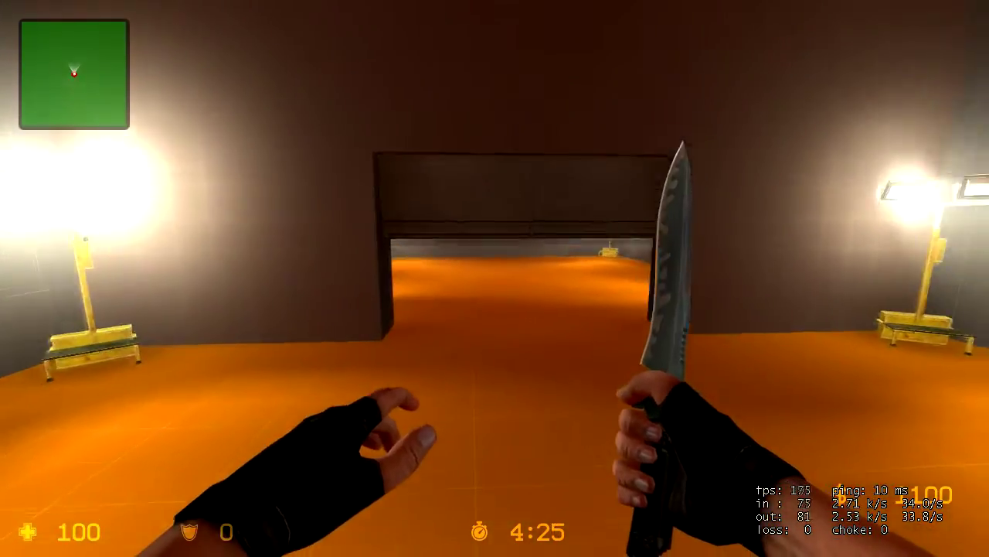
{"action": "key", "text": "w"}
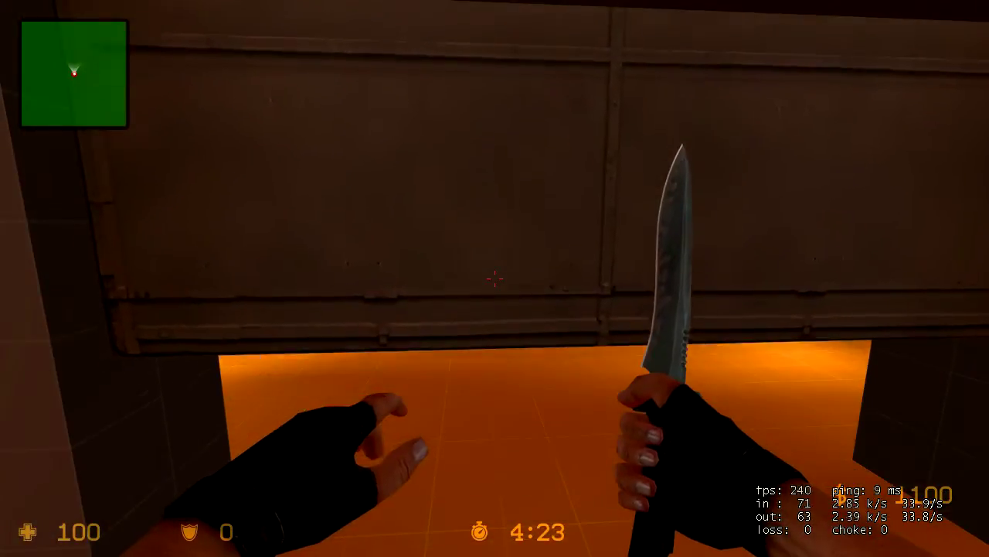
{"action": "left_click", "coordinate": [495, 278]}
{"action": "key", "text": "w"}
{"action": "key", "text": "w"}
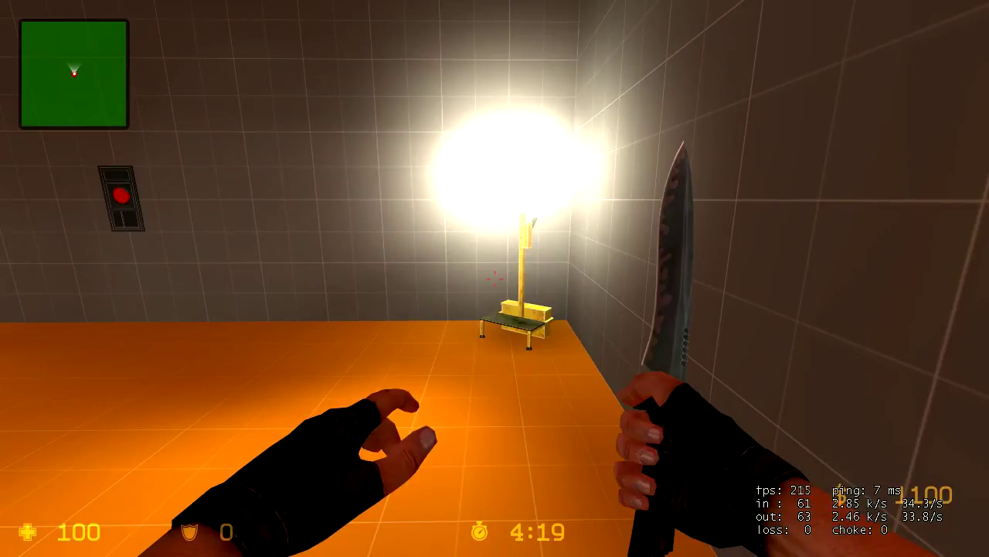
Step: Playtest blast damage by stepping into the spotlight corner and using the red button on the wall
{"action": "key", "text": "w"}
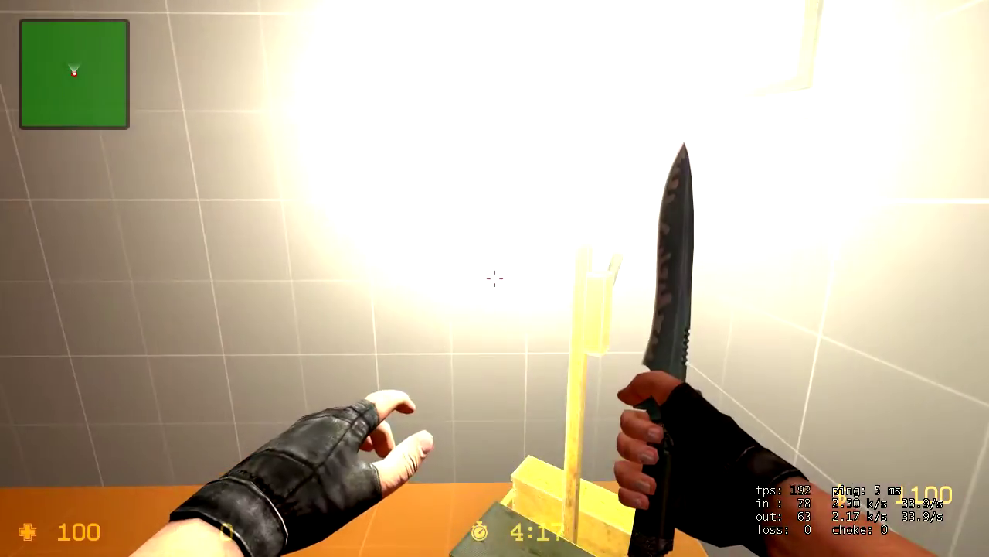
{"action": "key", "text": "s"}
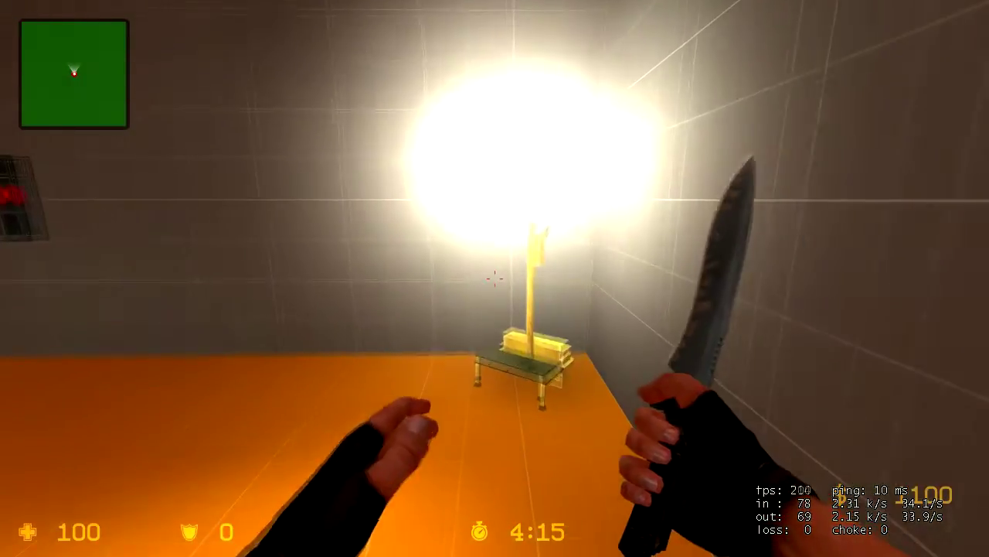
{"action": "key", "text": "w"}
{"action": "left_click", "coordinate": [495, 278]}
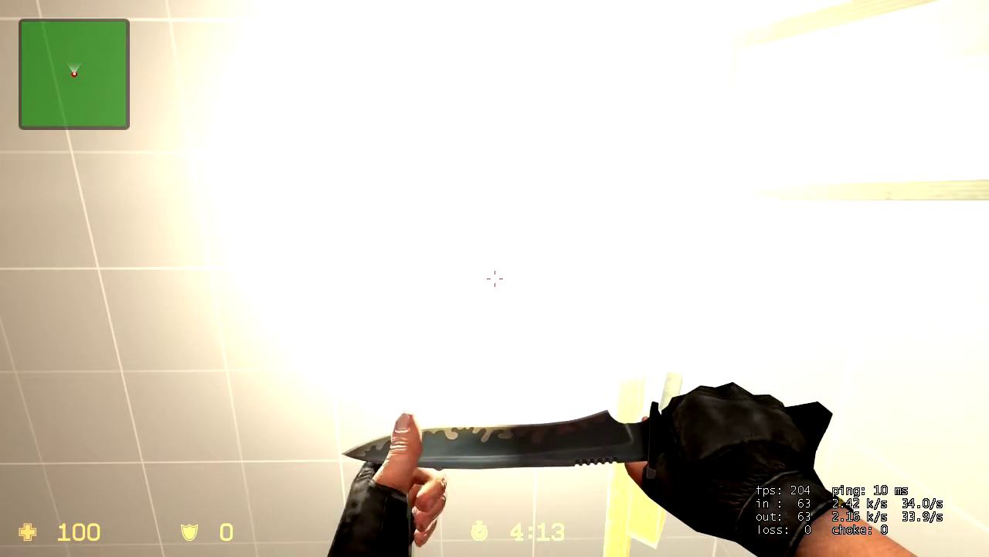
{"action": "key", "text": "s"}
{"action": "key", "text": "a"}
{"action": "key", "text": "w"}
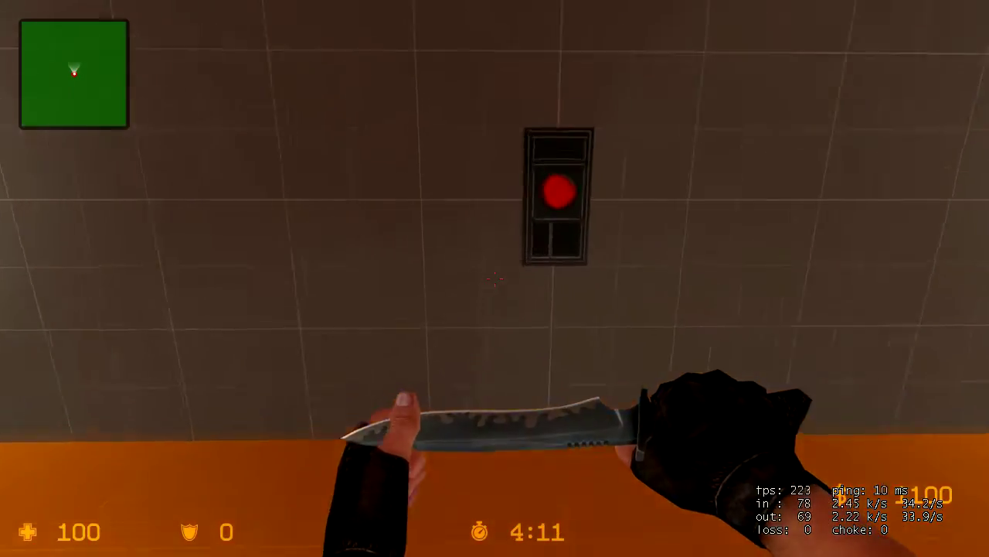
{"action": "key", "text": "w"}
{"action": "key", "text": "e"}
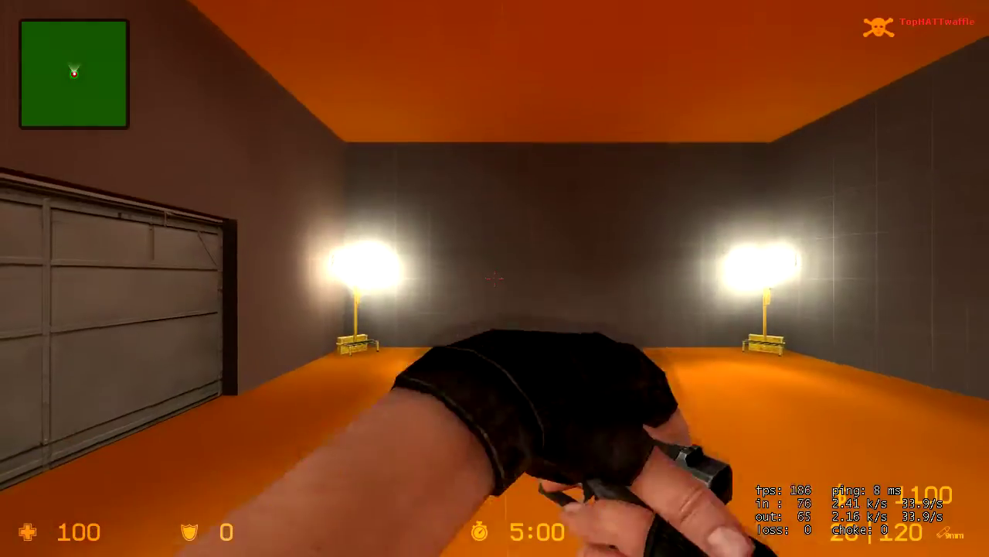
Step: Playtest the NoBlast filter by walking through the spotlight corner, setting off the explosion with the red button and backing away
{"action": "key", "text": "w"}
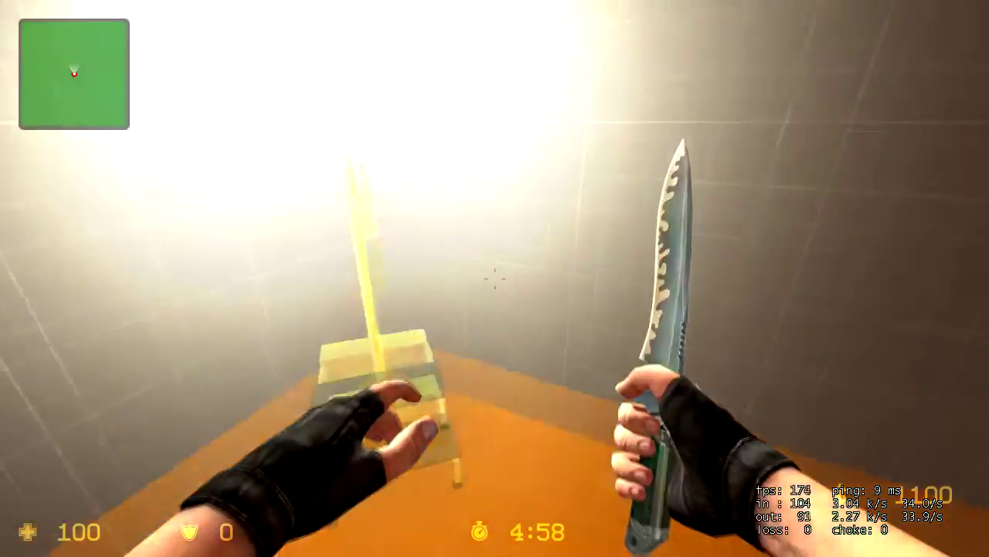
{"action": "key", "text": "w"}
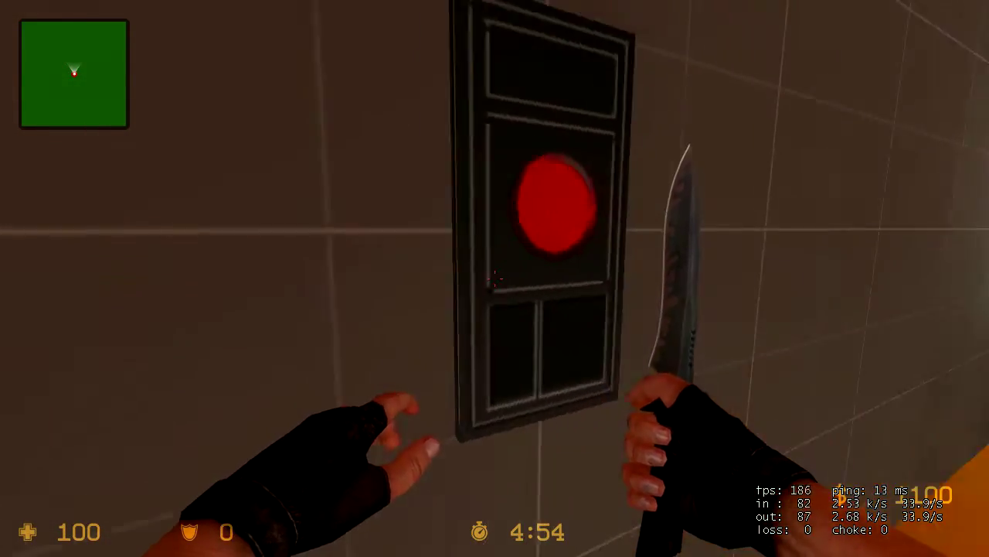
{"action": "key", "text": "s"}
{"action": "left_click", "coordinate": [495, 279]}
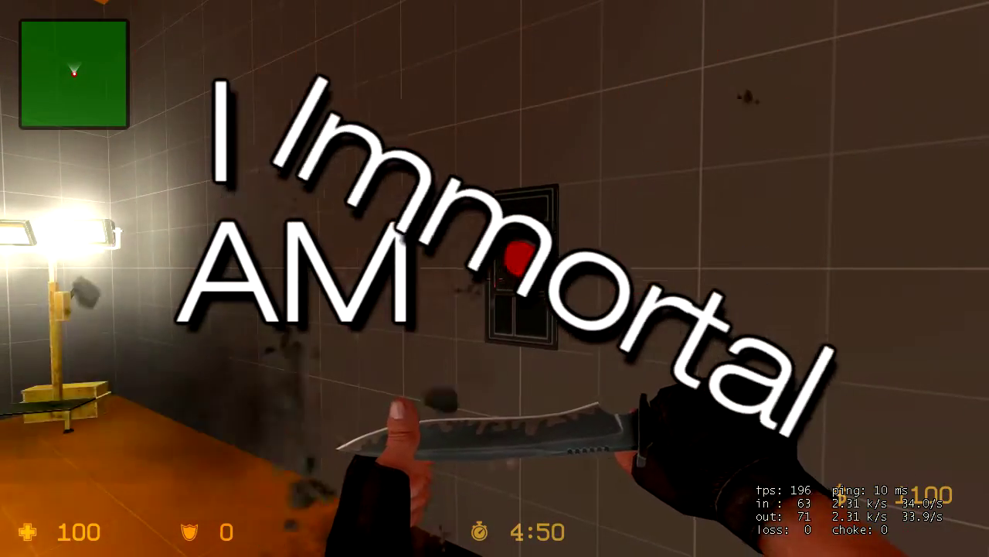
{"action": "key", "text": "s"}
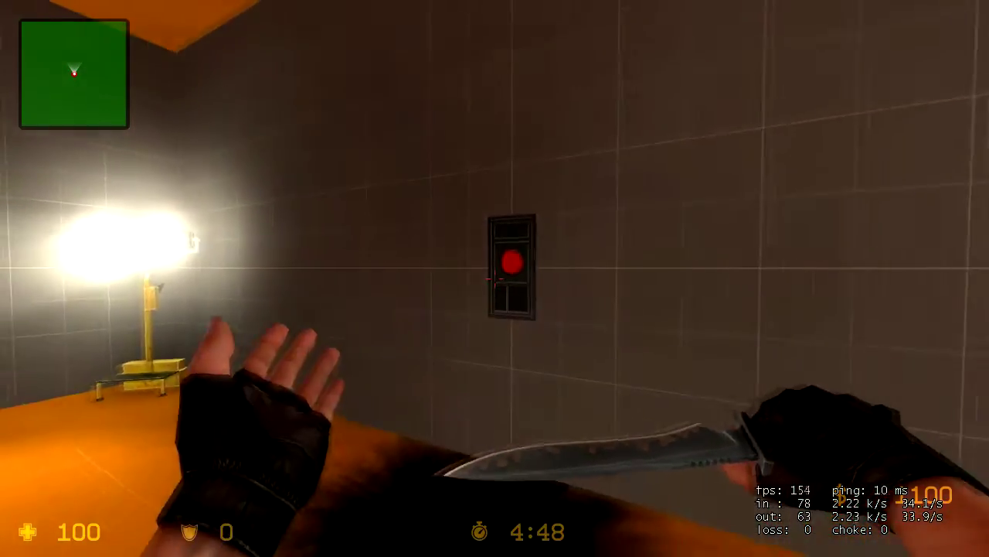
Step: Switch to the Counter-Terrorist team and equip the knife in the new round
{"action": "key", "text": "m"}
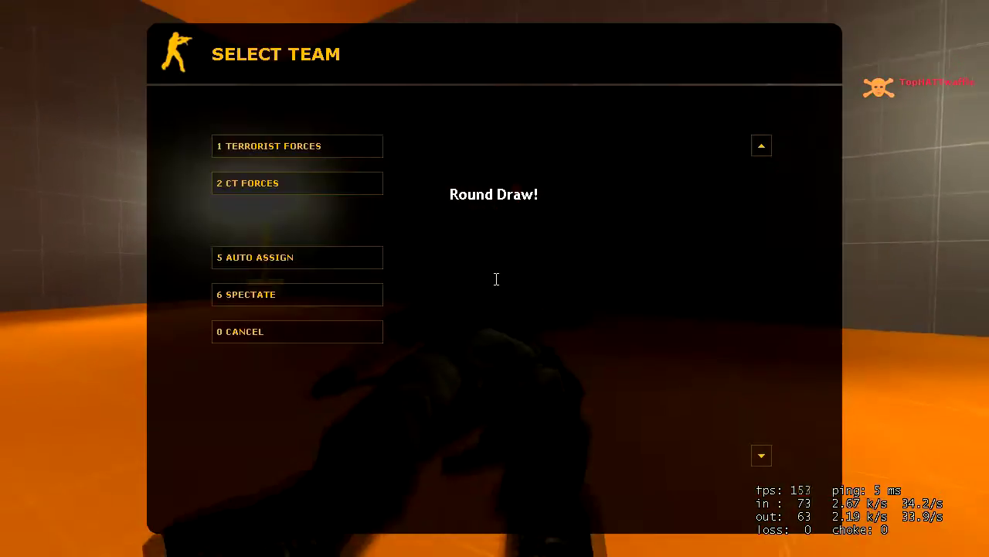
{"action": "key", "text": "2"}
{"action": "key", "text": "1"}
{"action": "key", "text": "Tab"}
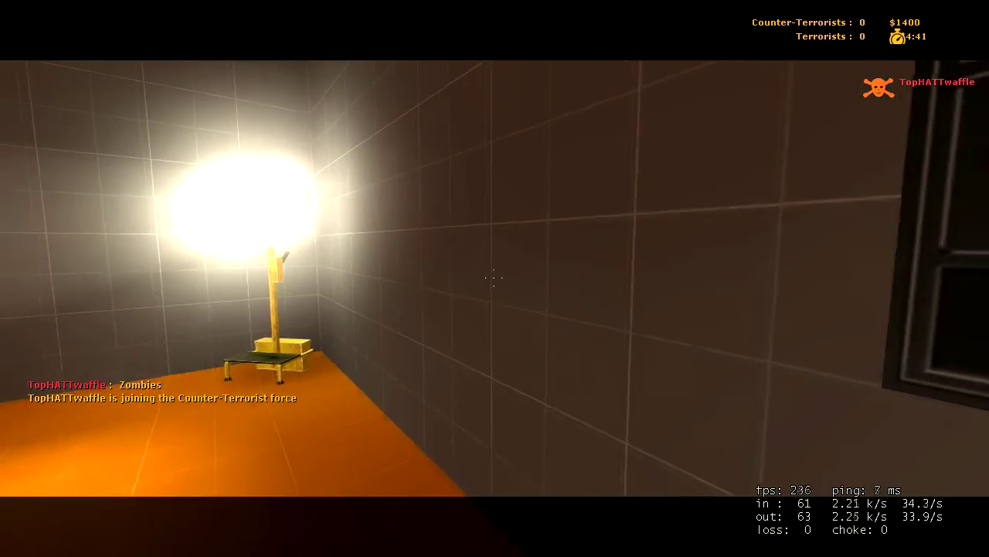
{"action": "key", "text": "3"}
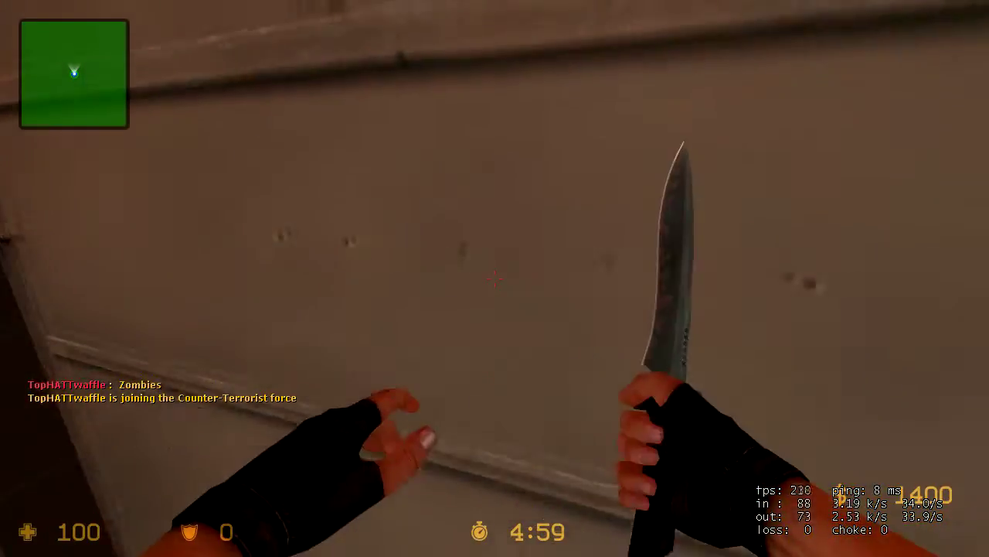
Step: Check the closed garage door as a Counter-Terrorist and inspect the spotlight corner without stepping into its trigger area
{"action": "key", "text": "w"}
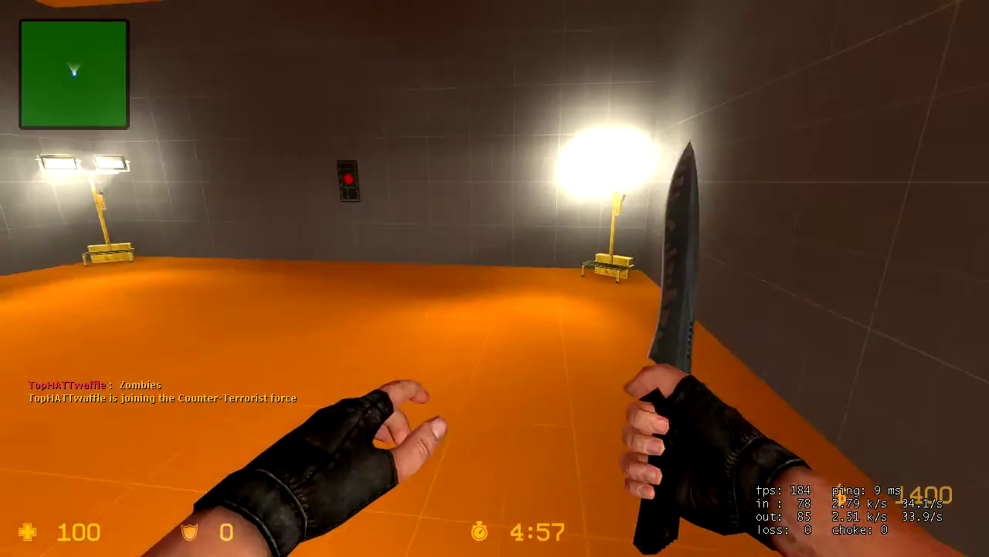
{"action": "key", "text": "w"}
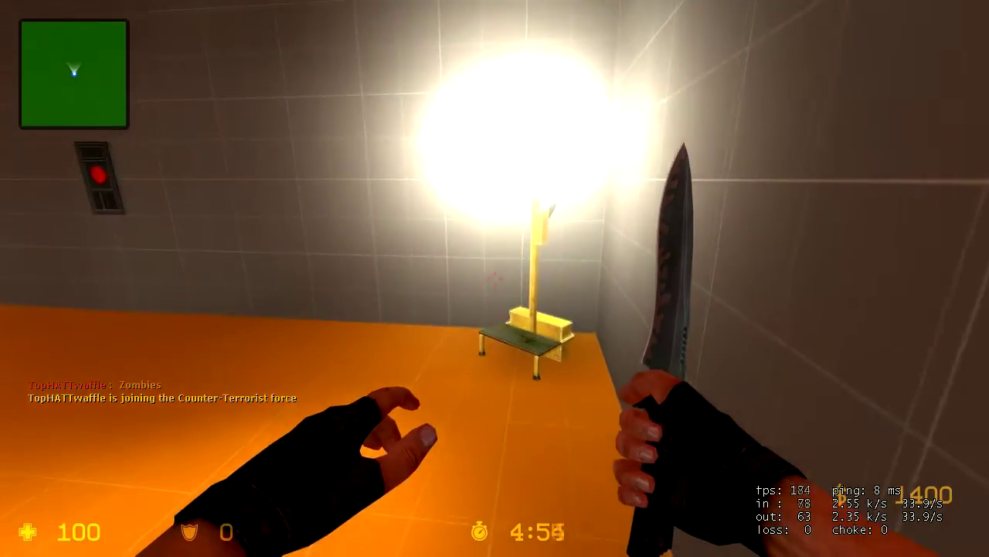
{"action": "key", "text": "s"}
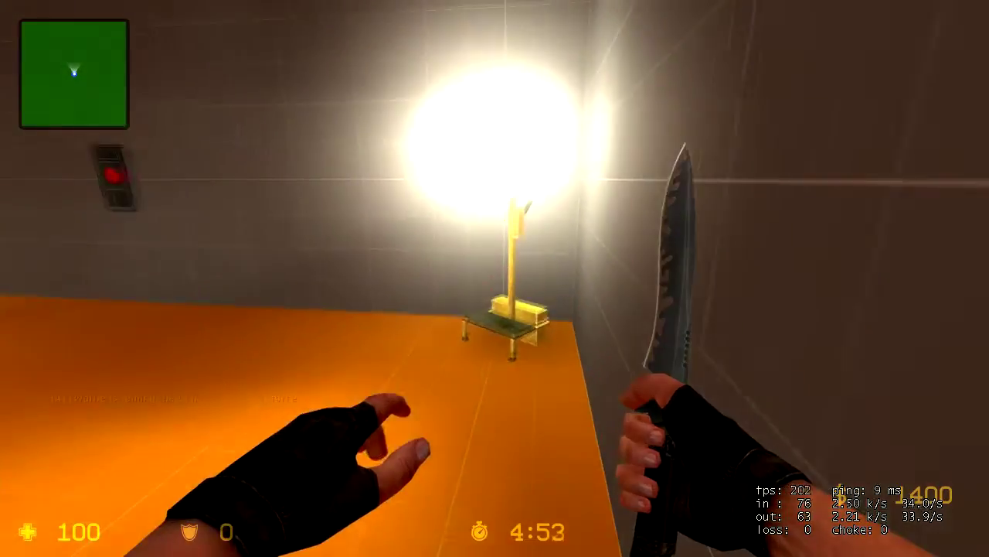
{"action": "key", "text": "w"}
{"action": "key", "text": "s"}
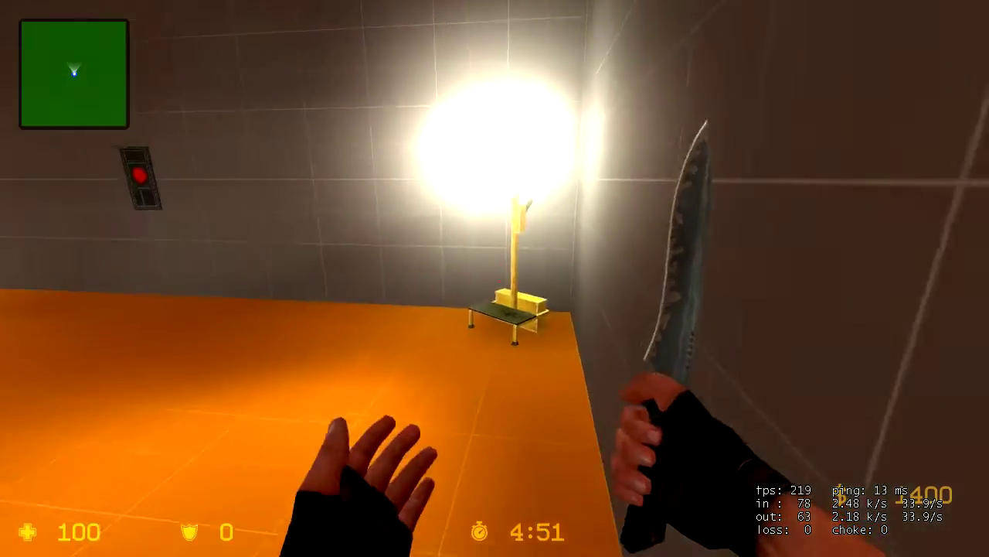
{"action": "key", "text": "w"}
{"action": "key", "text": "s"}
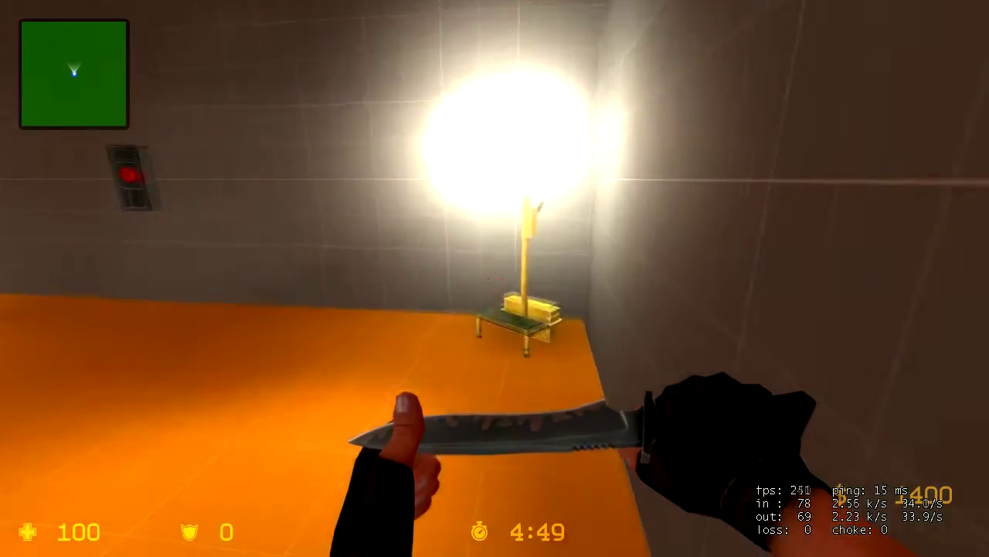
{"action": "key", "text": "w"}
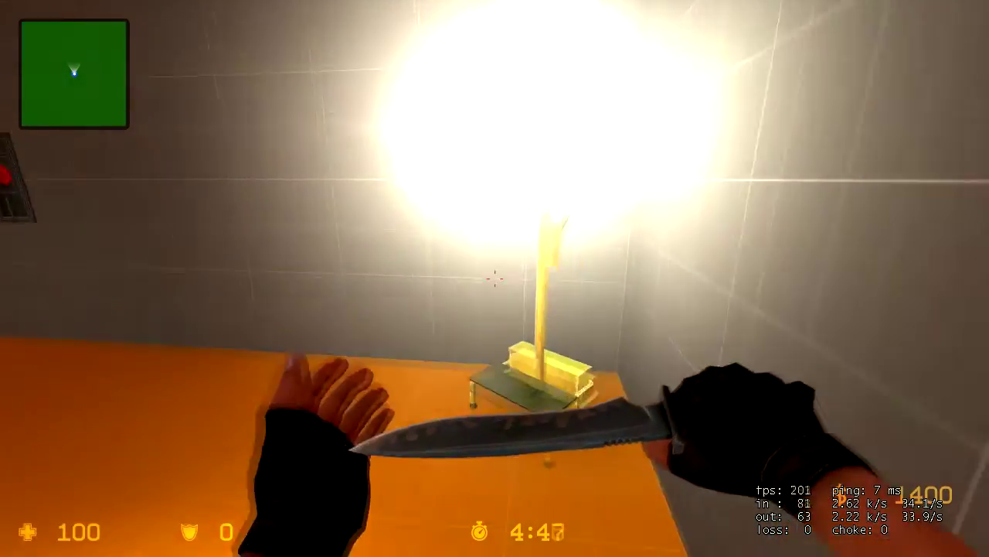
{"action": "key", "text": "s"}
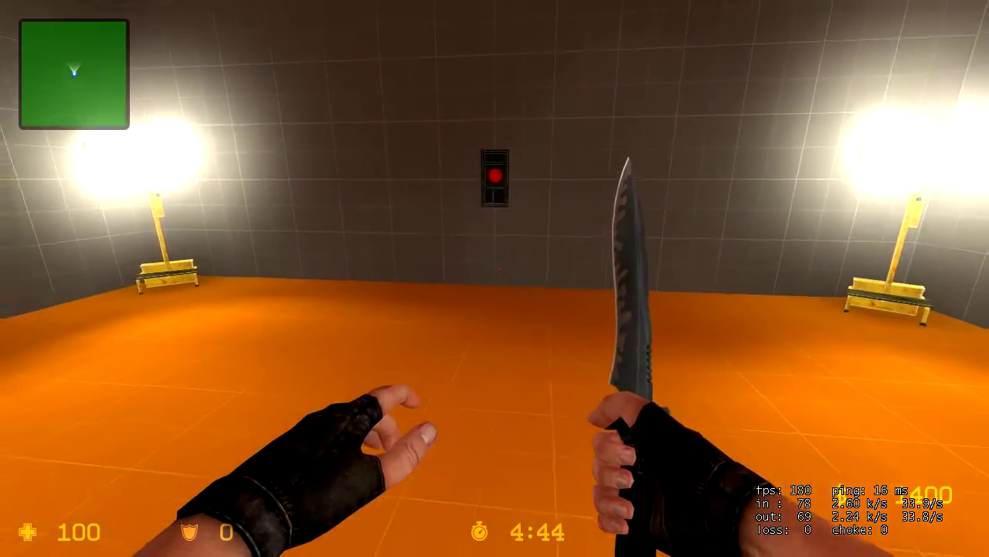
Step: Test unfiltered blast damage by going straight to the red button and using it without entering the spotlight corner first
{"action": "key", "text": "w"}
{"action": "key", "text": "e"}
{"action": "key", "text": "s"}
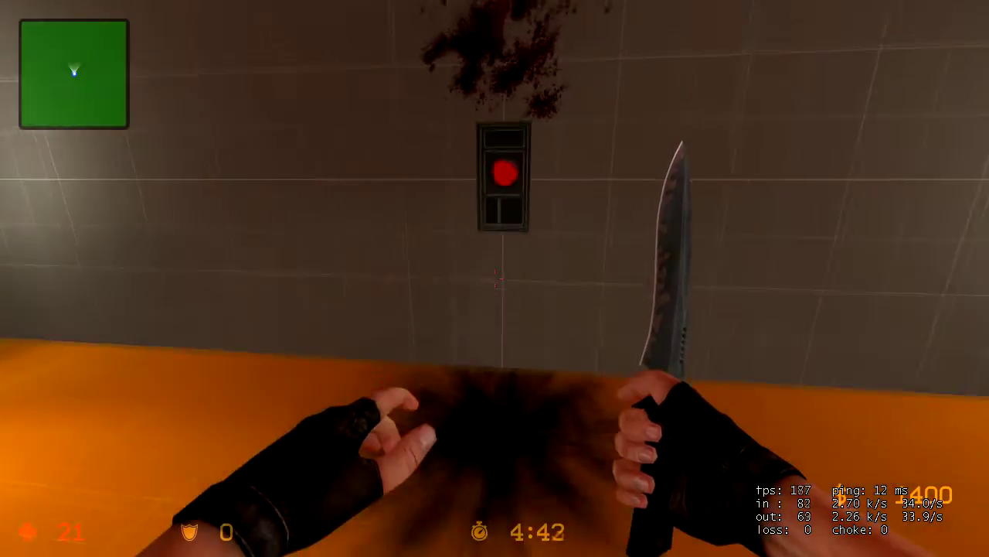
Step: Walk into the spotlight corner, return to the red button and set off the explosion again to test blast immunity
{"action": "key", "text": "w"}
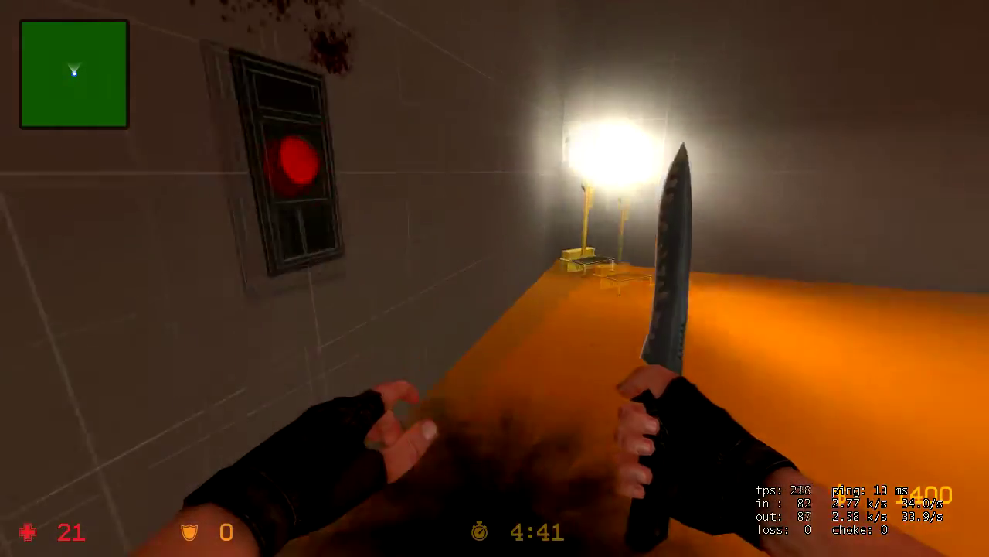
{"action": "key", "text": "w"}
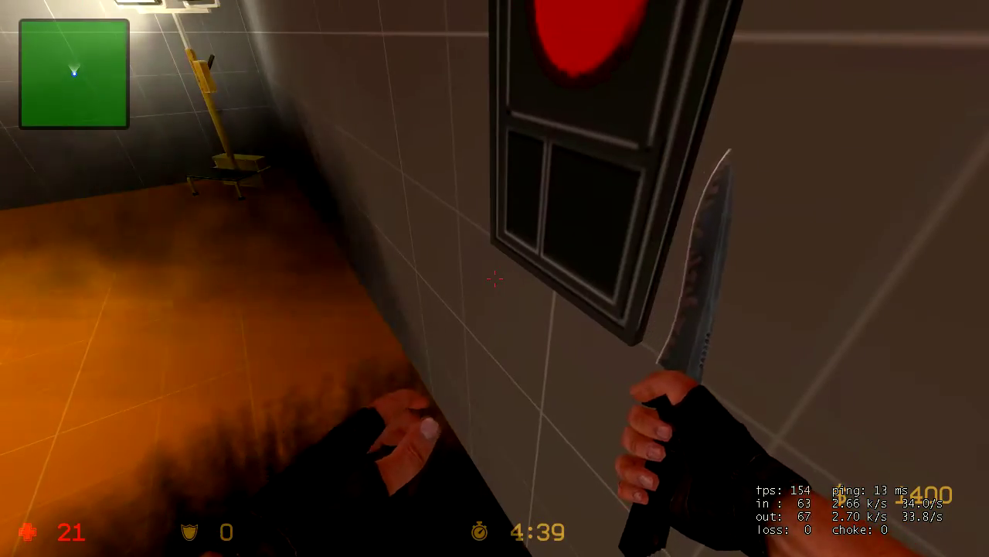
{"action": "key", "text": "s"}
{"action": "left_click", "coordinate": [494, 279]}
{"action": "left_click", "coordinate": [494, 278]}
{"action": "left_click", "coordinate": [495, 278]}
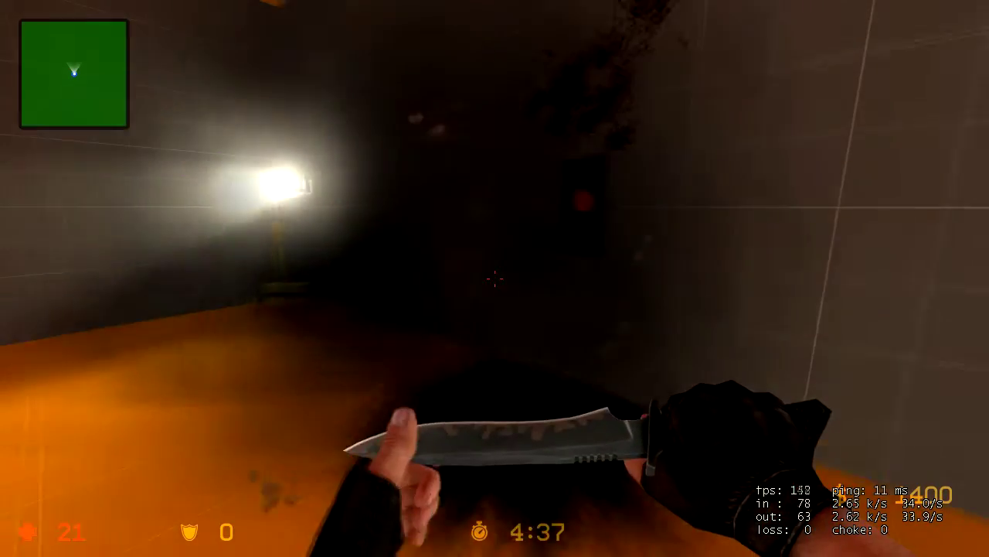
Step: Kill the player to restart the round, equip the knife and walk into the room beside the garage door
{"action": "key", "text": "k"}
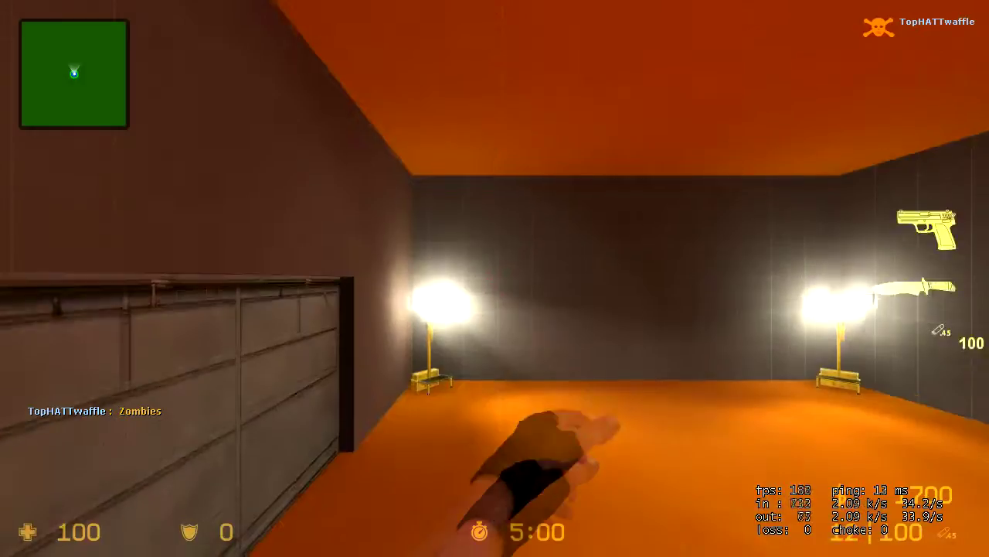
{"action": "key", "text": "3"}
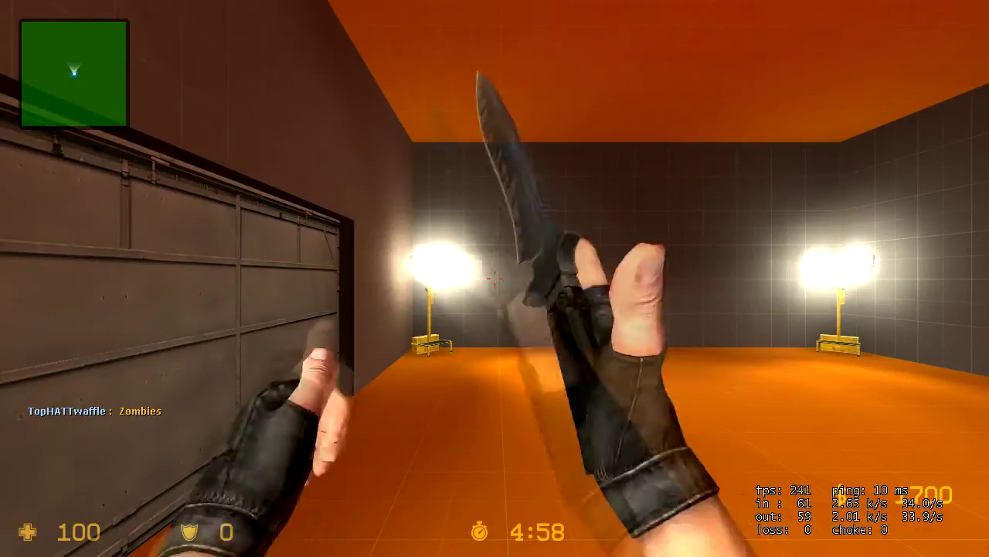
{"action": "key", "text": "w"}
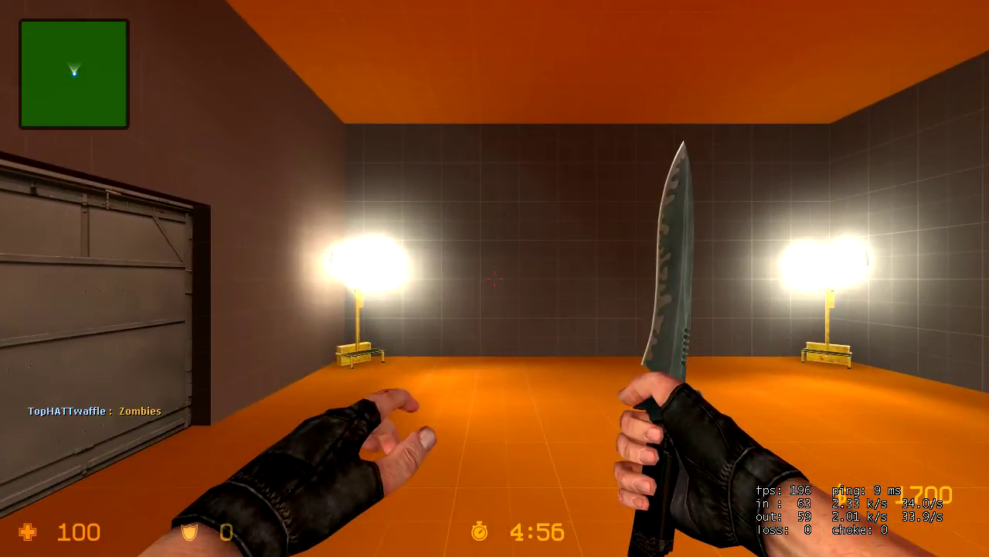
{"action": "key", "text": "d"}
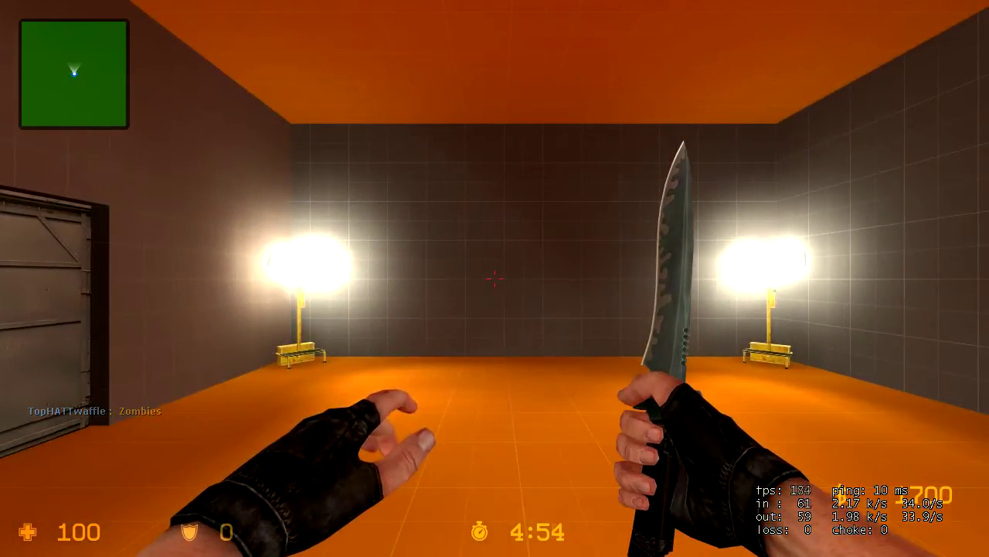